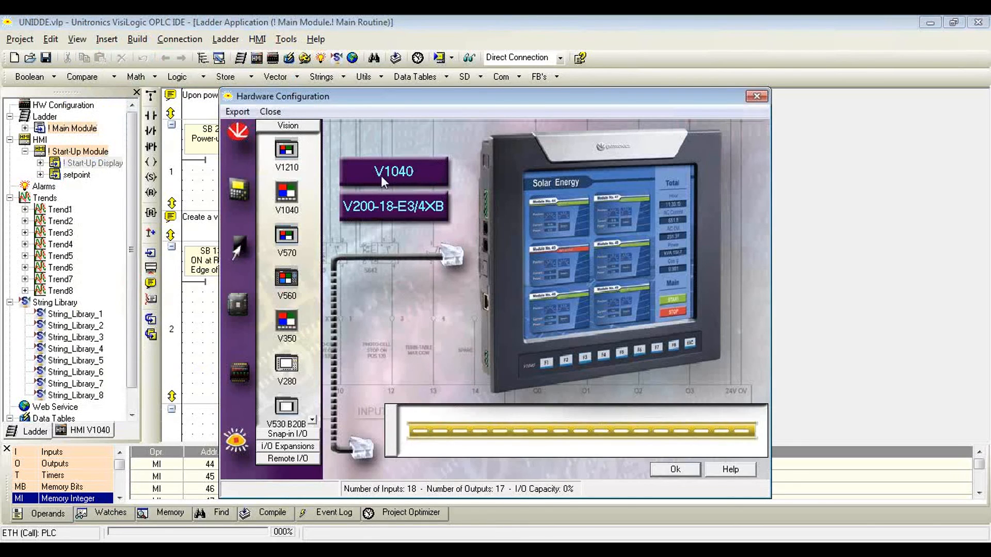
Step: Check the analog input settings of the V200-18-E3/4XB snap-in module, and close the hardware configuration
{"action": "left_click", "coordinate": [411, 209]}
{"action": "left_click", "coordinate": [571, 172]}
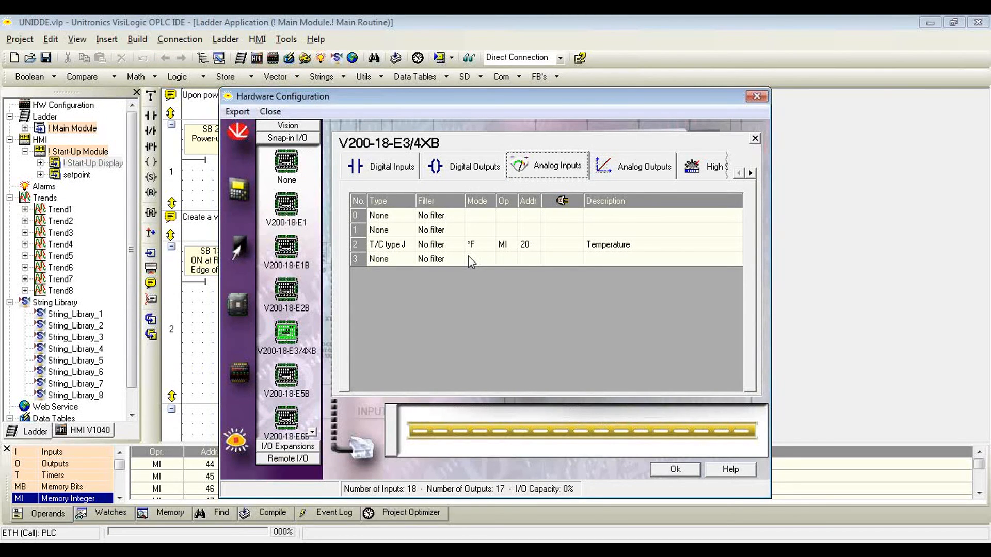
{"action": "left_click", "coordinate": [688, 474]}
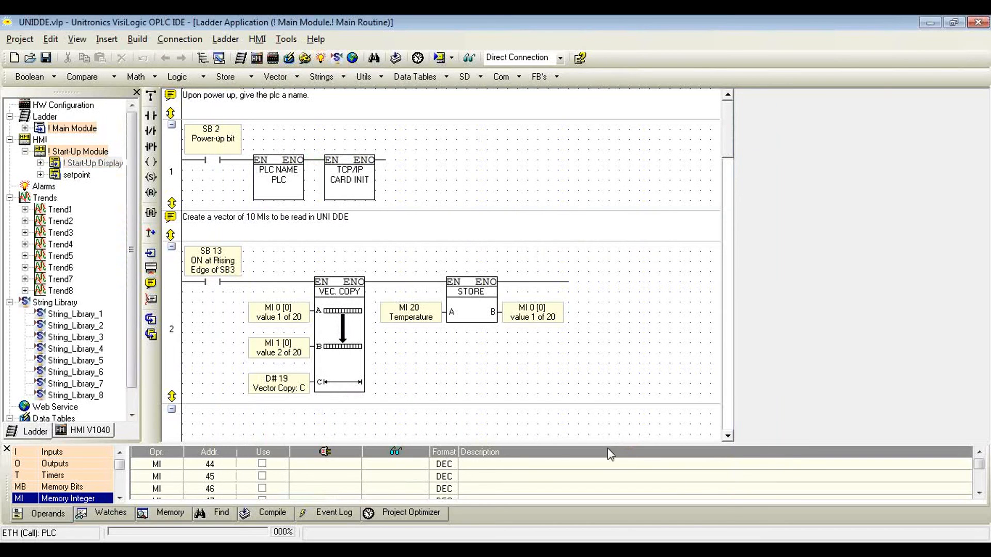
Step: List the Memory Integer operands from address 0 in an enlarged operand table, and read their live values with Online Test
{"action": "left_click_drag", "start_coordinate": [605, 445], "coordinate": [606, 310]}
{"action": "right_click", "coordinate": [70, 363]}
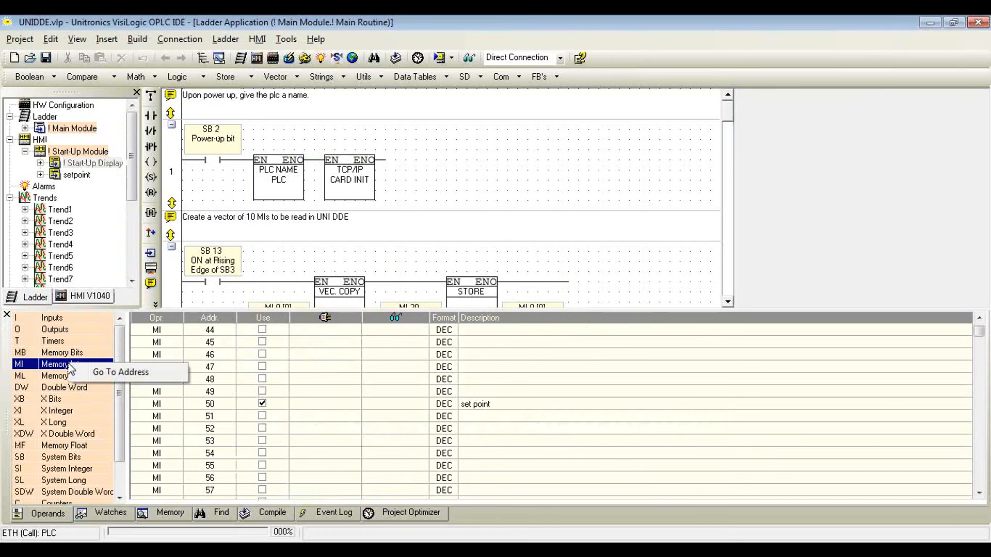
{"action": "left_click", "coordinate": [95, 372]}
{"action": "type", "text": "0"}
{"action": "left_click", "coordinate": [530, 418]}
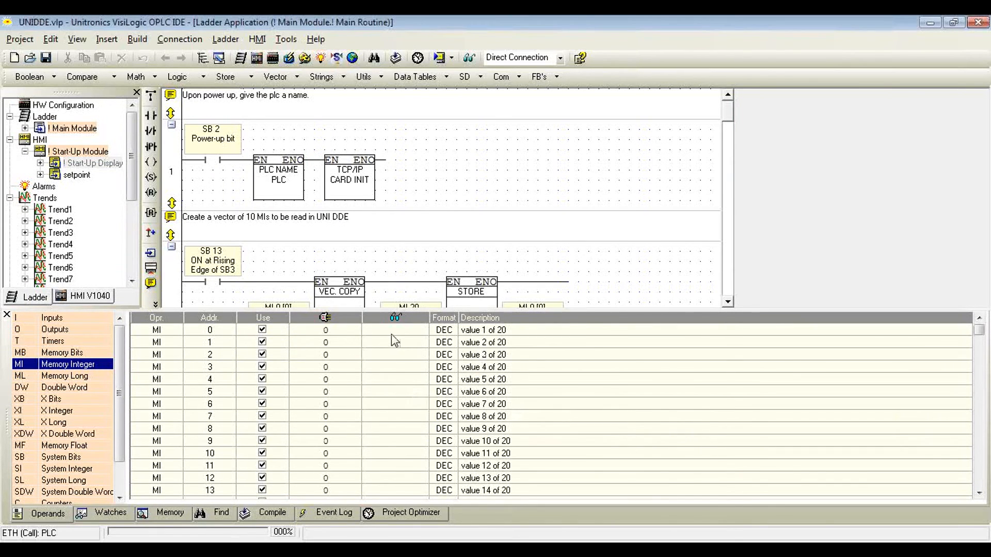
{"action": "left_click_drag", "start_coordinate": [383, 310], "coordinate": [389, 196]}
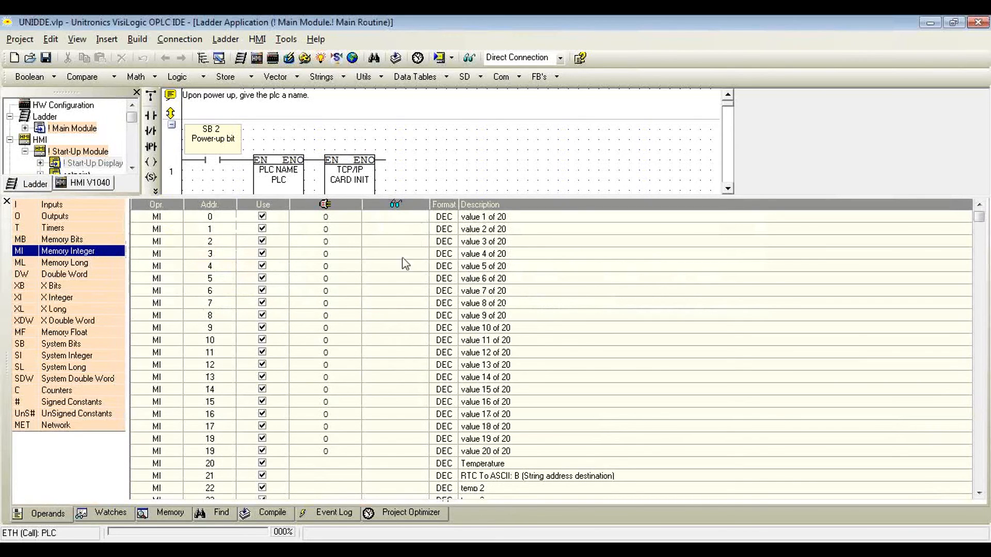
{"action": "left_click", "coordinate": [469, 58]}
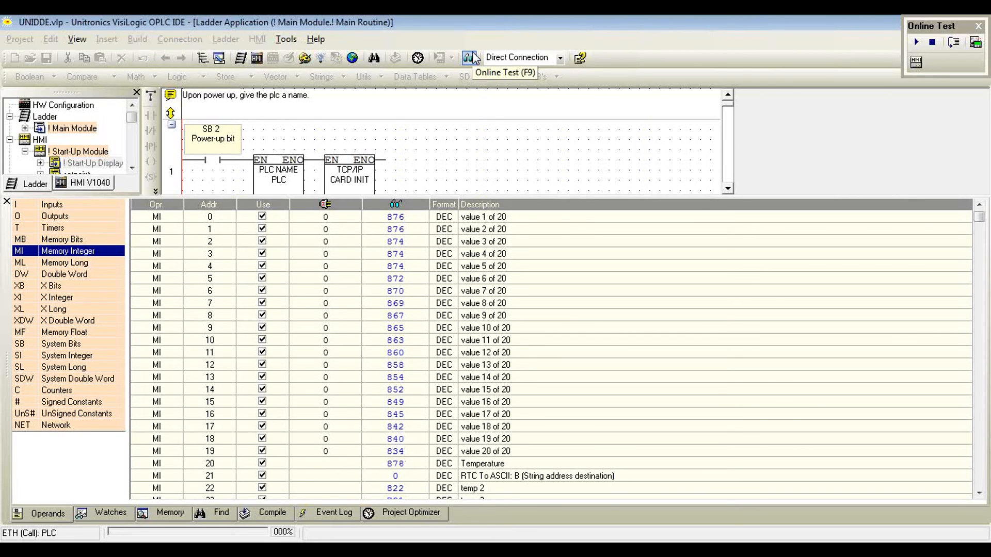
{"action": "left_click", "coordinate": [474, 58]}
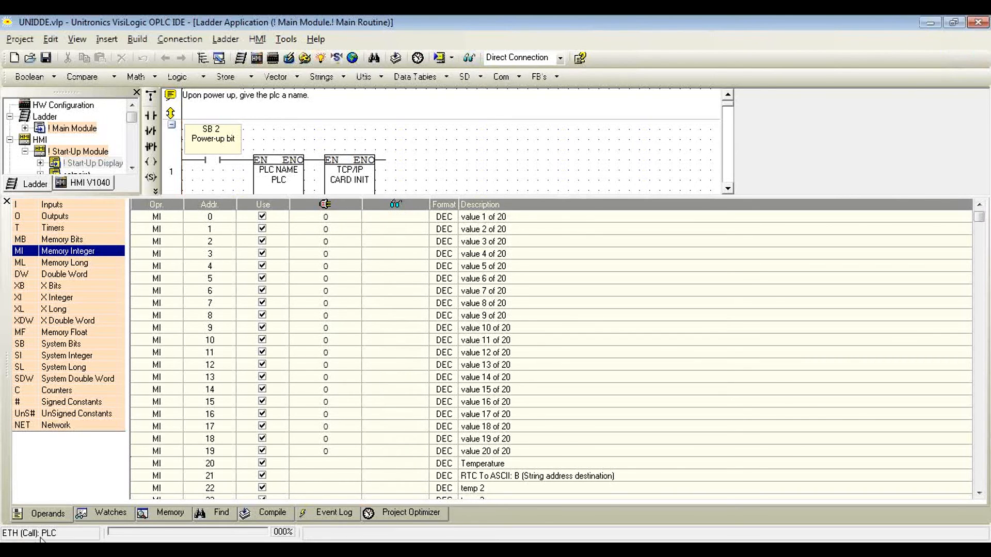
Step: Open a blank workbook in Microsoft Excel and launch UniDDE
{"action": "left_click", "coordinate": [16, 550]}
{"action": "left_click", "coordinate": [67, 221]}
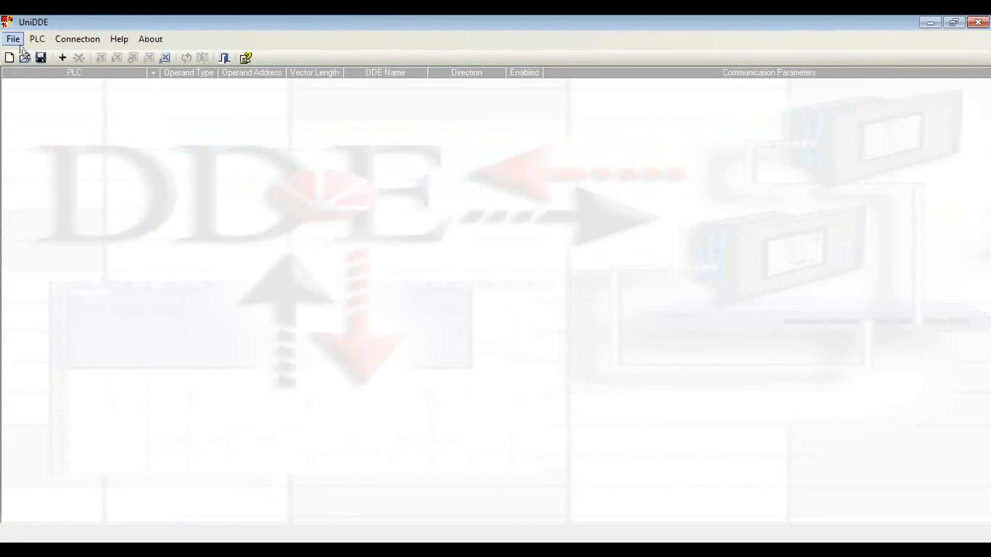
{"action": "left_click", "coordinate": [13, 41]}
{"action": "left_click", "coordinate": [25, 56]}
Step: Start a new PLC definition in UniDDE and name it PLC, matching the PLC name block in the VisiLogic ladder
{"action": "left_click", "coordinate": [58, 61]}
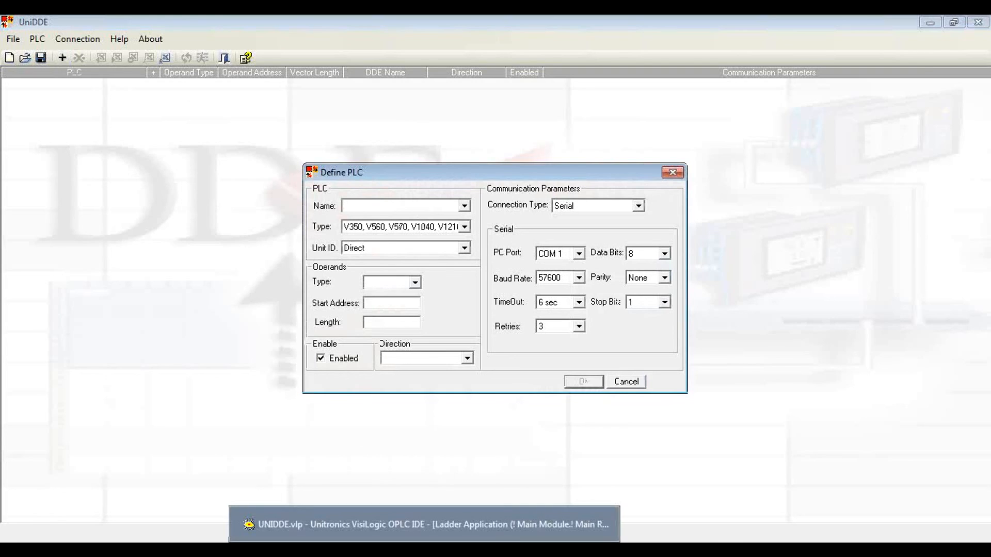
{"action": "left_click", "coordinate": [438, 524]}
{"action": "left_click_drag", "start_coordinate": [414, 195], "coordinate": [412, 267]}
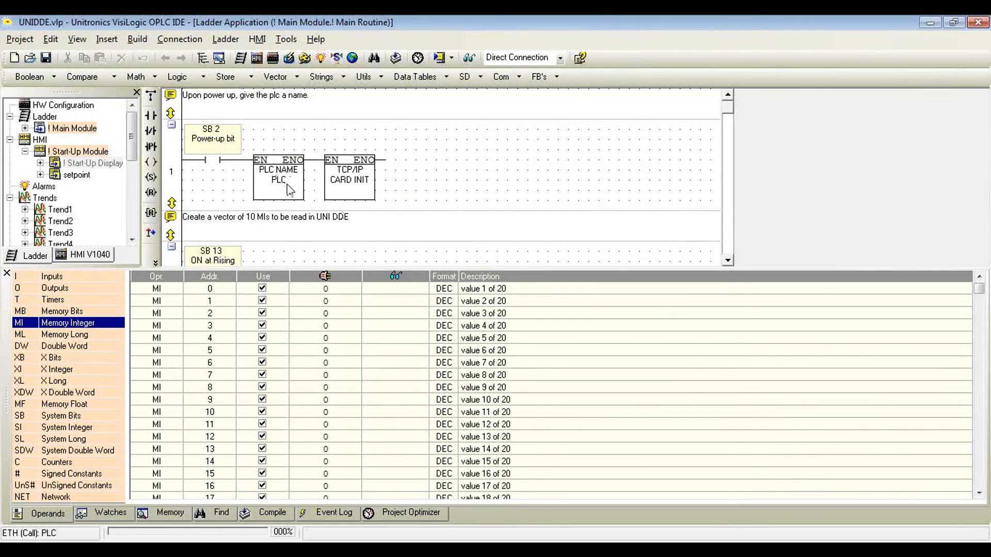
{"action": "left_click", "coordinate": [547, 538]}
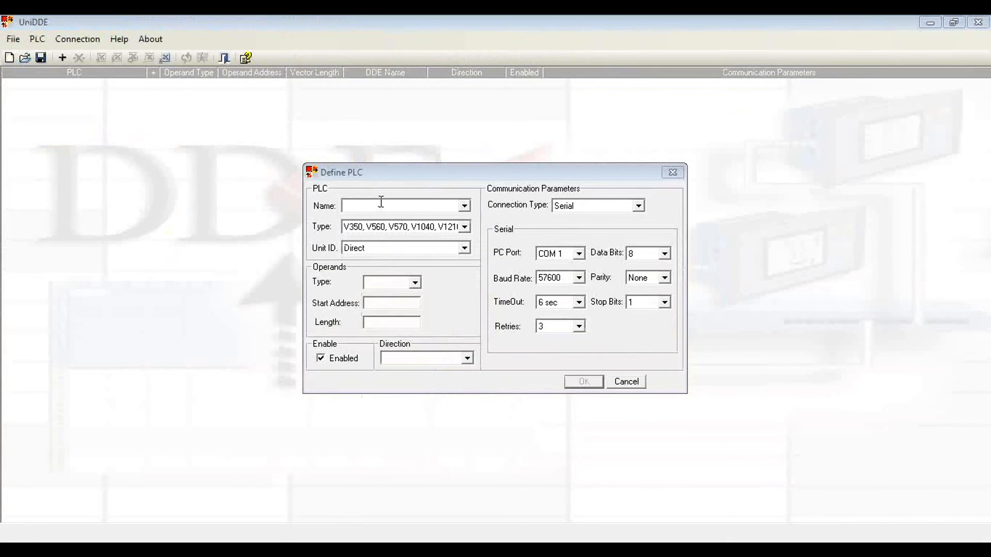
{"action": "type", "text": "PLC"}
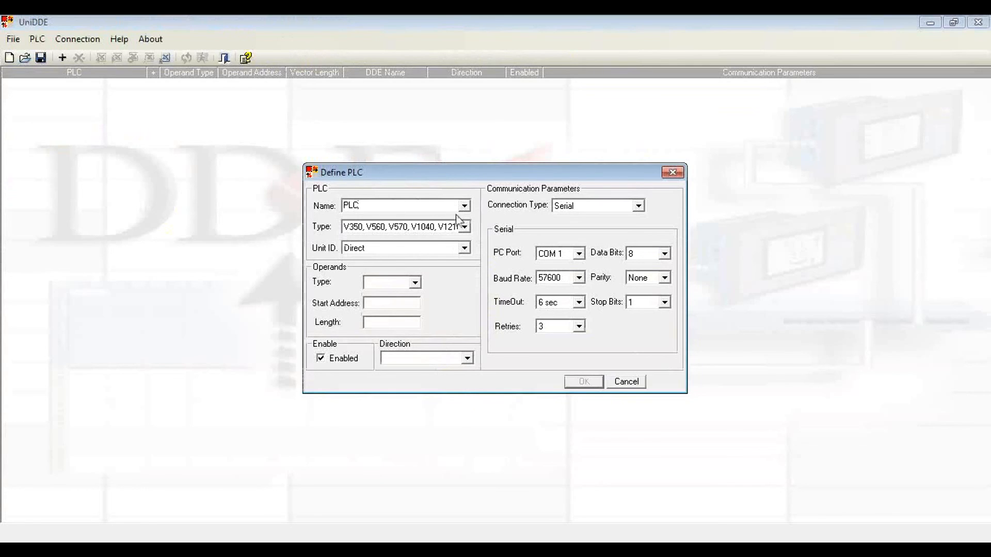
Step: Set the PLC type to V350, V560, V570, V1040, V1210 and the Unit ID to Direct
{"action": "left_click", "coordinate": [466, 228]}
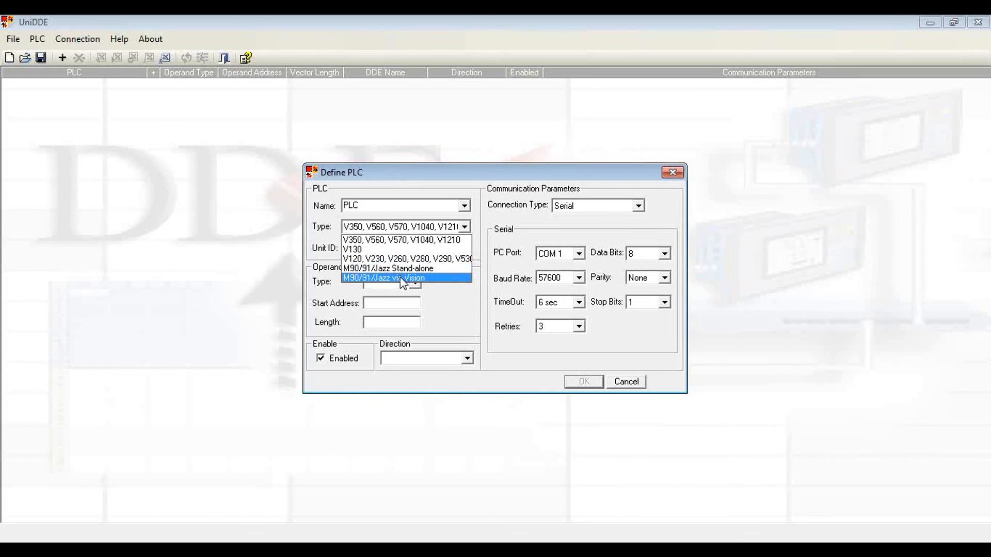
{"action": "left_click", "coordinate": [418, 240]}
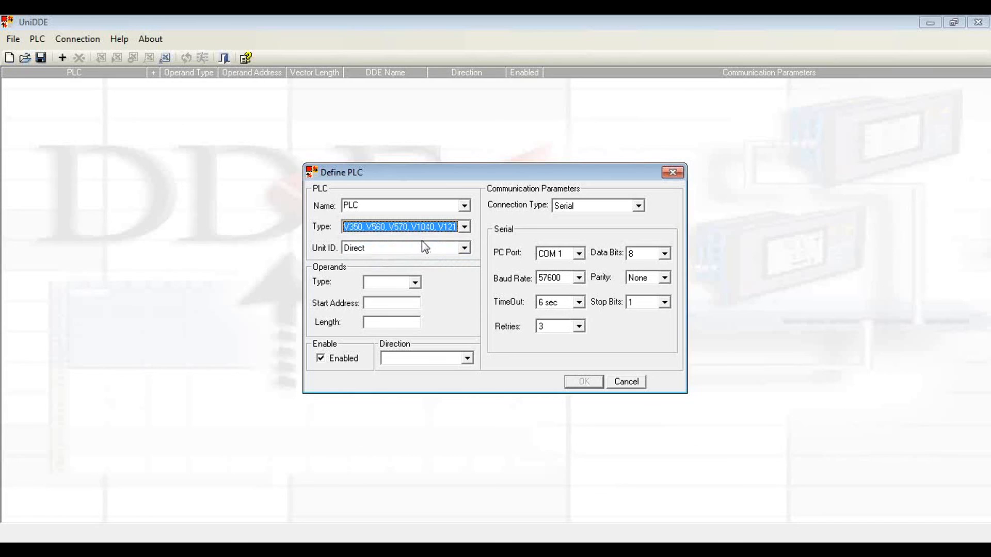
{"action": "left_click", "coordinate": [465, 249]}
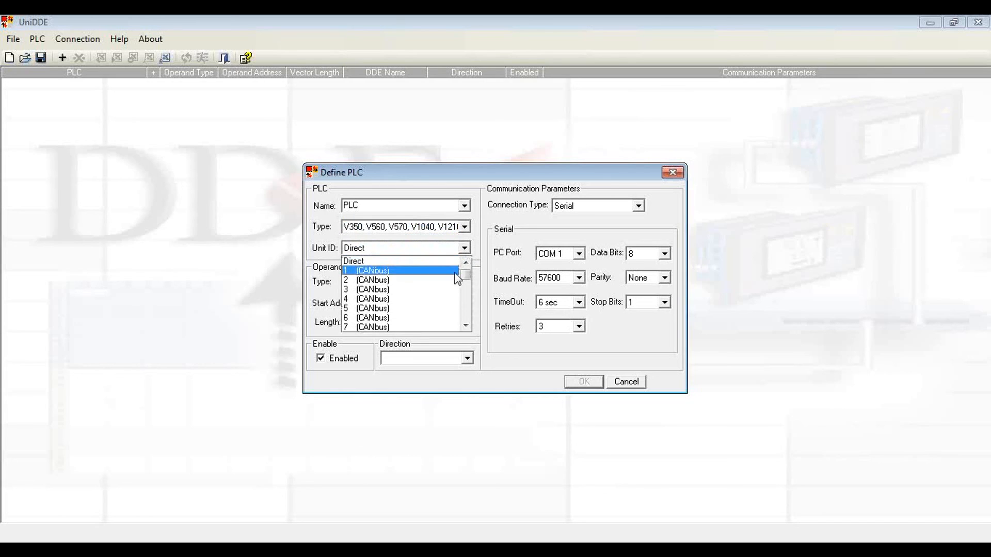
{"action": "mouse_move", "coordinate": [468, 276]}
{"action": "left_mouse_down"}
{"action": "mouse_move", "coordinate": [465, 312]}
{"action": "mouse_move", "coordinate": [465, 264]}
{"action": "left_mouse_up"}
{"action": "left_click", "coordinate": [430, 261]}
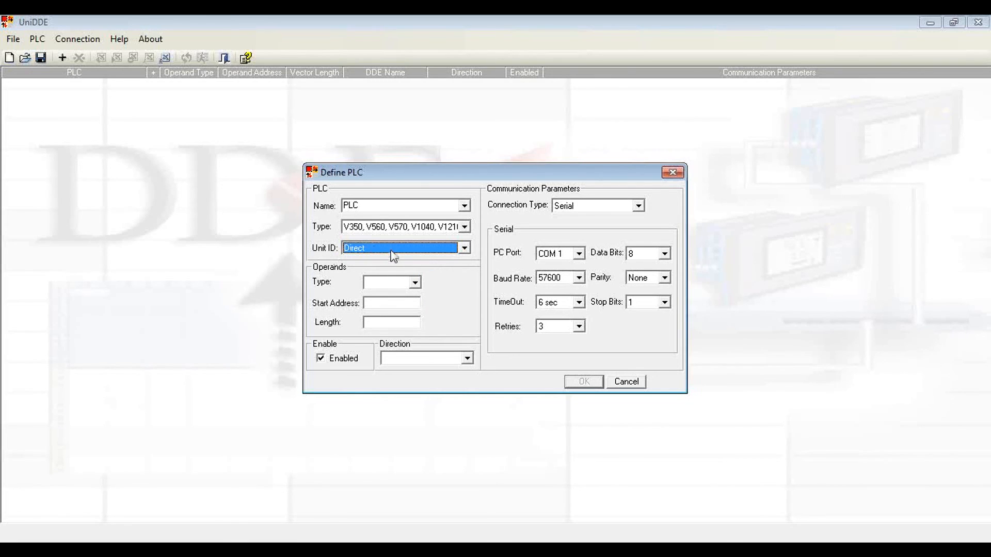
Step: Define the operands as type MI with start address 0 and length 20, and set the direction to Read
{"action": "left_click", "coordinate": [415, 283]}
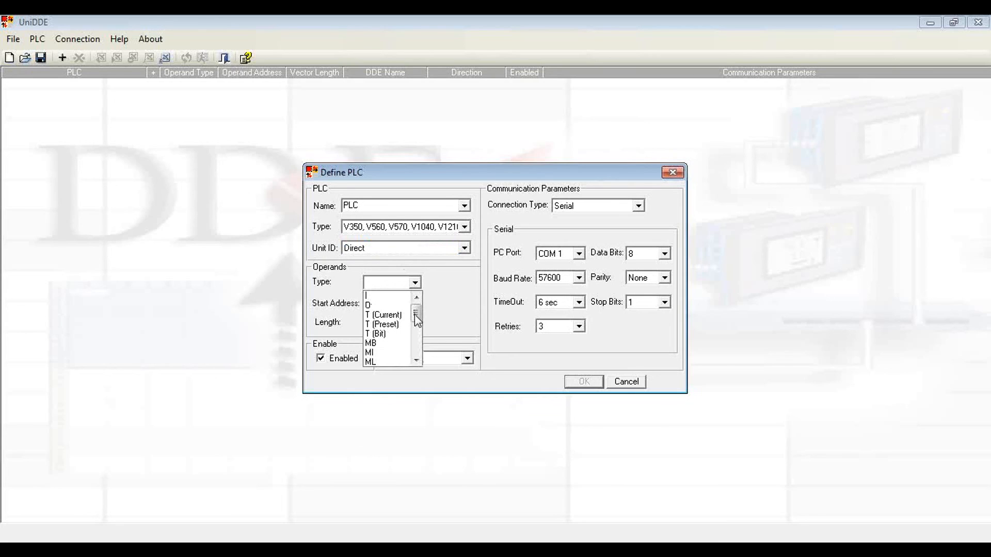
{"action": "mouse_move", "coordinate": [416, 317]}
{"action": "left_mouse_down"}
{"action": "mouse_move", "coordinate": [425, 356]}
{"action": "mouse_move", "coordinate": [426, 319]}
{"action": "left_mouse_up"}
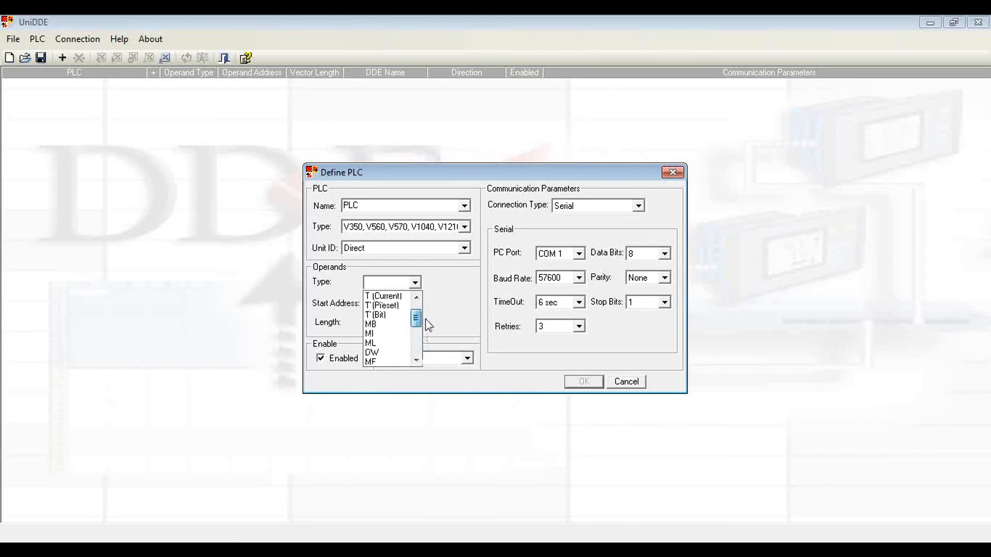
{"action": "left_click", "coordinate": [377, 334]}
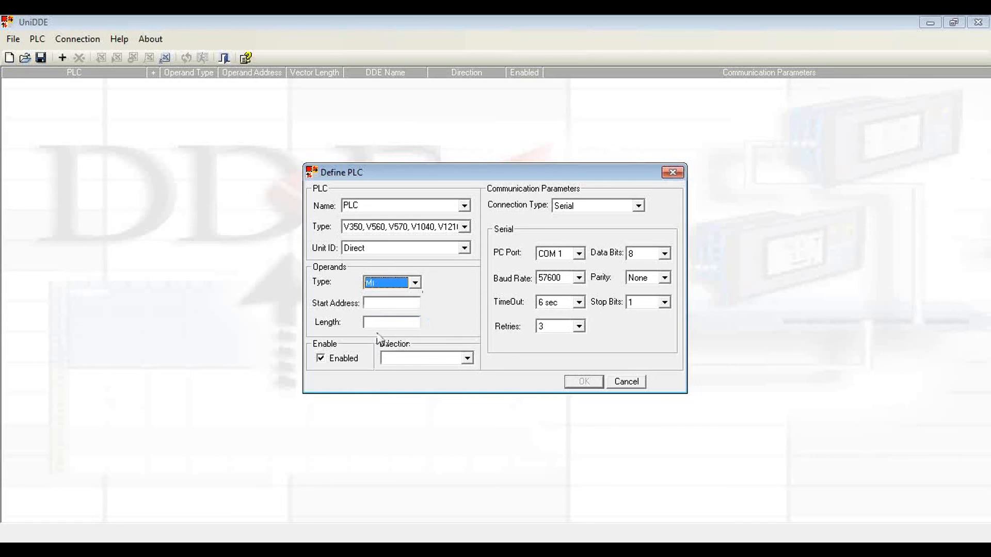
{"action": "left_click", "coordinate": [395, 308]}
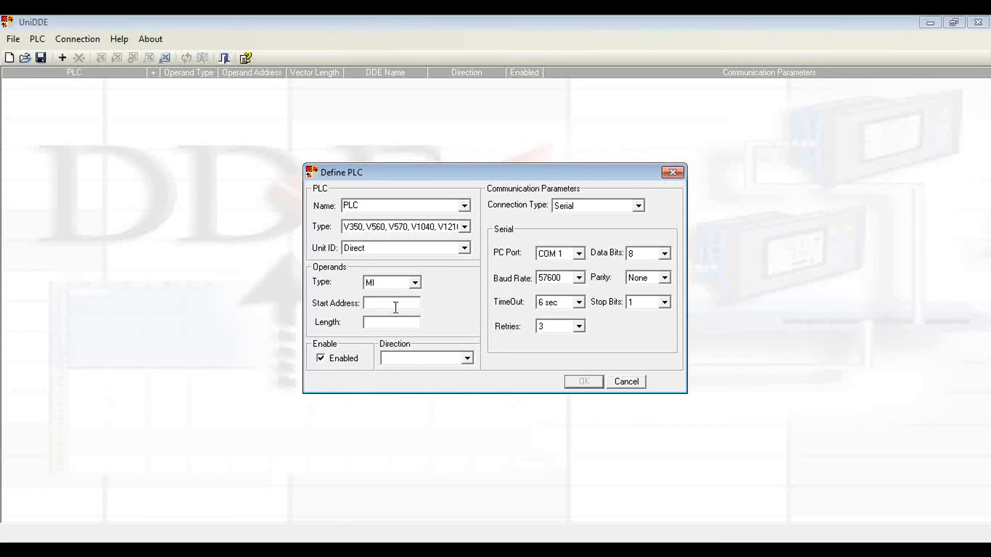
{"action": "type", "text": "0"}
{"action": "left_click", "coordinate": [387, 327]}
{"action": "type", "text": "20"}
{"action": "left_click", "coordinate": [470, 361]}
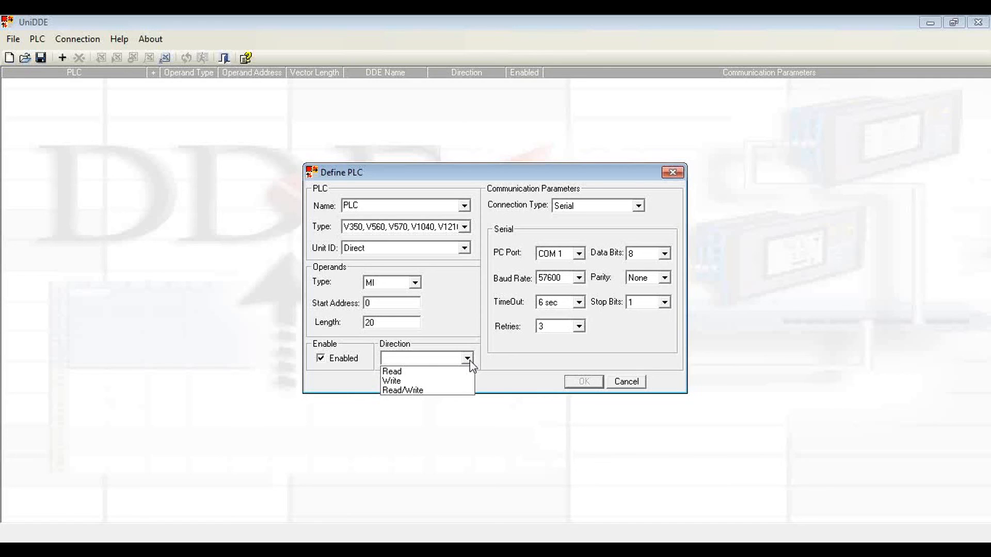
{"action": "left_click", "coordinate": [454, 371]}
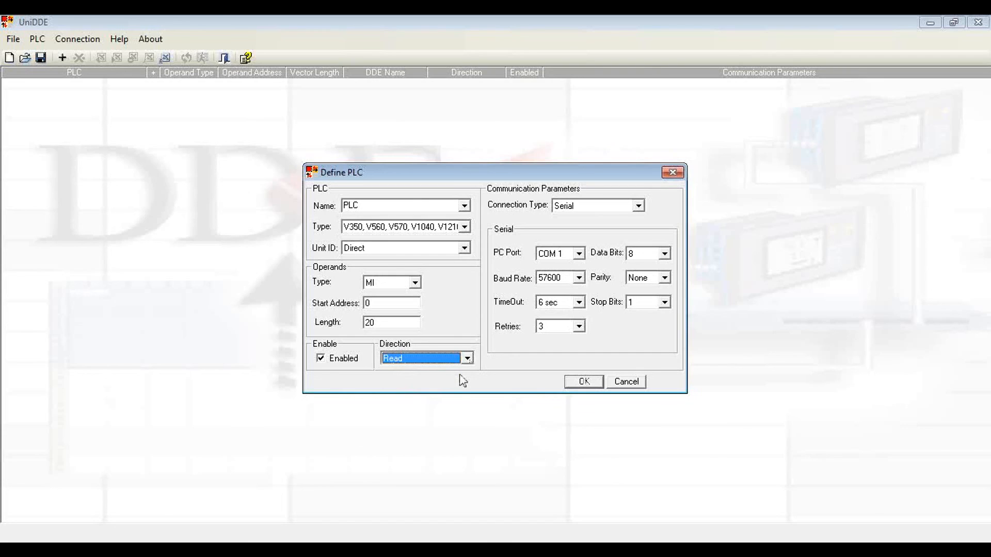
Step: Set the connection type to TCP/IP with the remote IP 10.2.2.91
{"action": "left_click", "coordinate": [639, 206]}
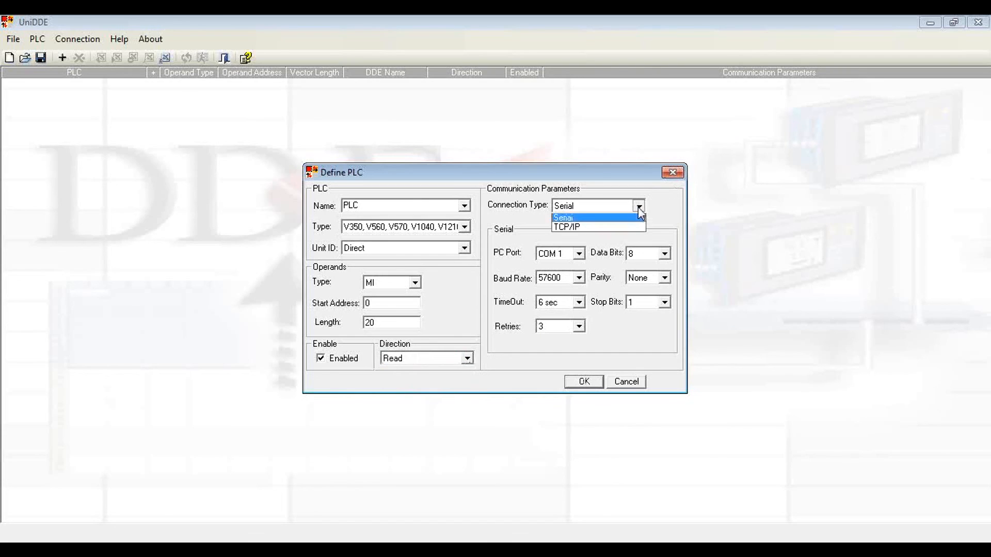
{"action": "left_click", "coordinate": [627, 224]}
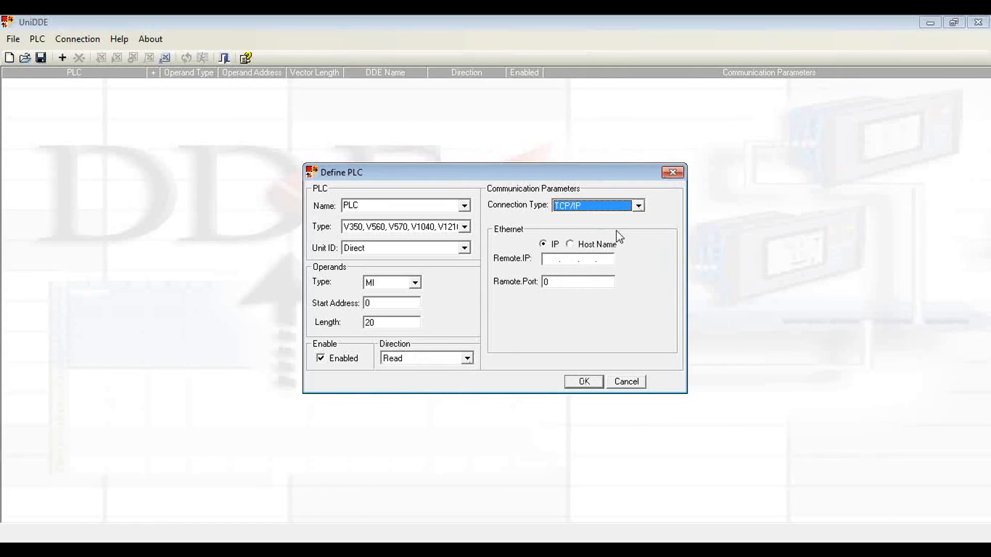
{"action": "left_click", "coordinate": [548, 259]}
{"action": "type", "text": "10.2"}
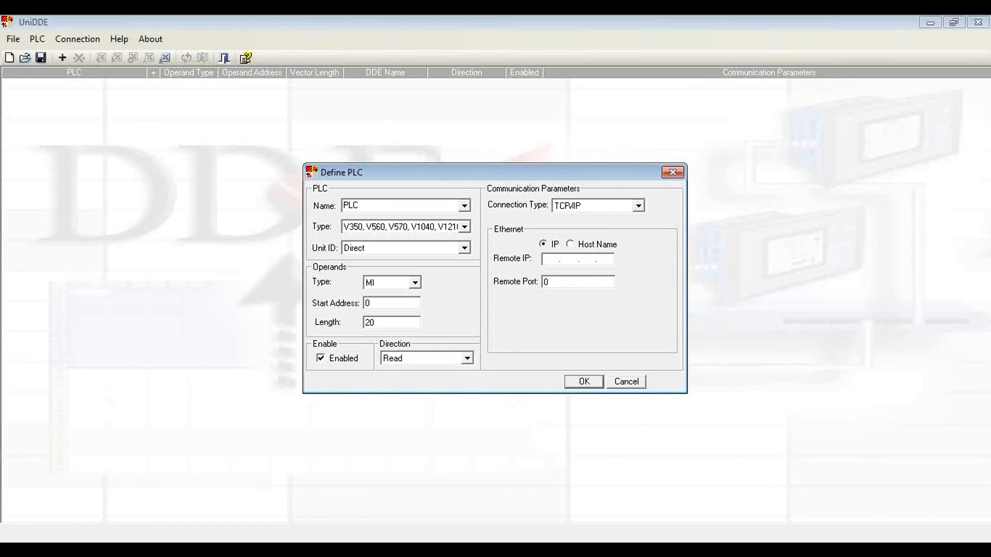
{"action": "type", "text": ".2.91"}
Step: Set the remote port to 20256 and confirm the PLC definition
{"action": "double_click", "coordinate": [568, 282]}
{"action": "type", "text": "50256"}
{"action": "key", "text": "BackSpace"}
{"action": "key", "text": "BackSpace"}
{"action": "key", "text": "BackSpace"}
{"action": "key", "text": "BackSpace"}
{"action": "key", "text": "BackSpace"}
{"action": "type", "text": "20056"}
{"action": "left_click", "coordinate": [584, 382]}
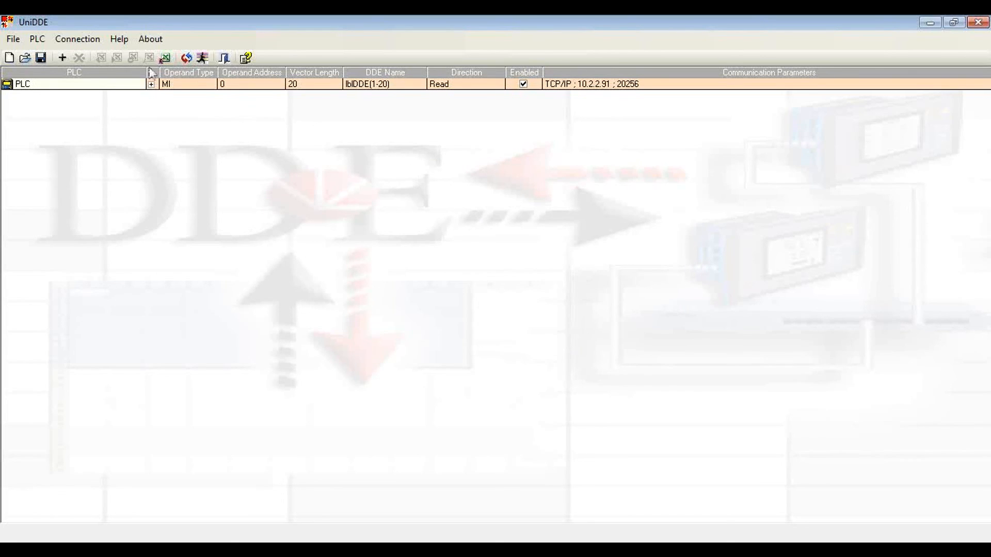
Step: Copy the read command for lblDDE(1-20) of the defined PLC to the clipboard
{"action": "left_click_drag", "start_coordinate": [231, 83], "coordinate": [379, 88]}
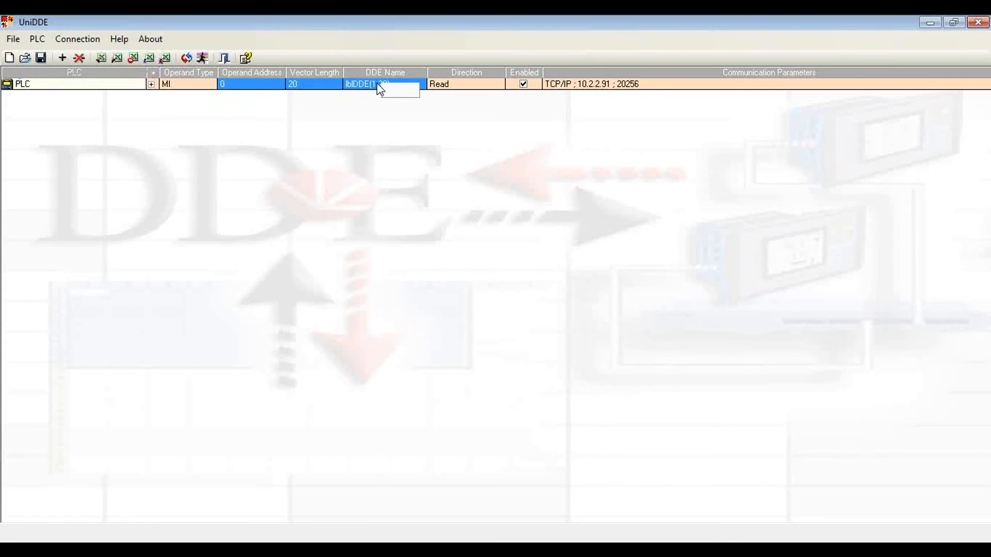
{"action": "right_click", "coordinate": [381, 84]}
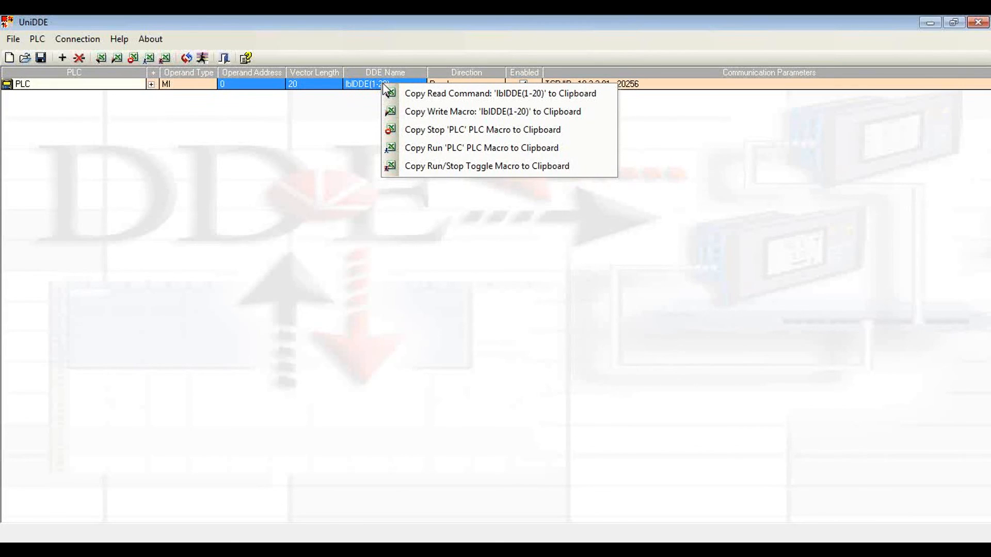
{"action": "left_click", "coordinate": [441, 96]}
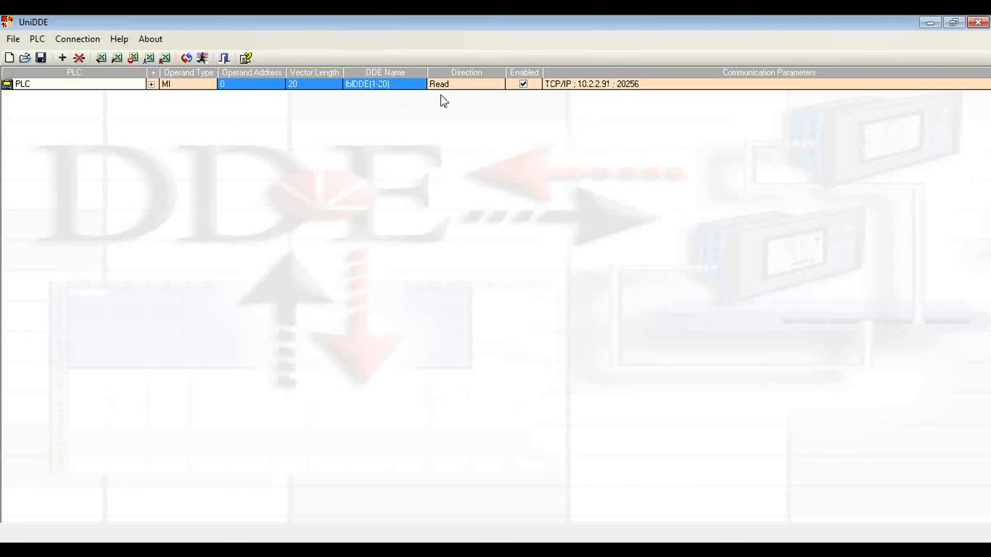
Step: Switch to the Excel workbook and paste the UniDDE read command into Sheet1 starting at cell B2
{"action": "mouse_move", "coordinate": [649, 550]}
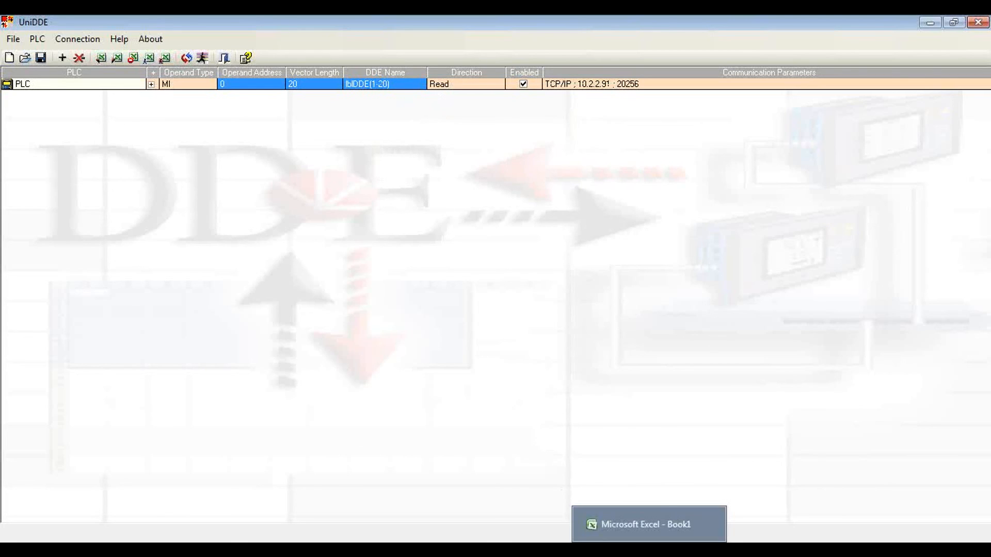
{"action": "left_click", "coordinate": [646, 524]}
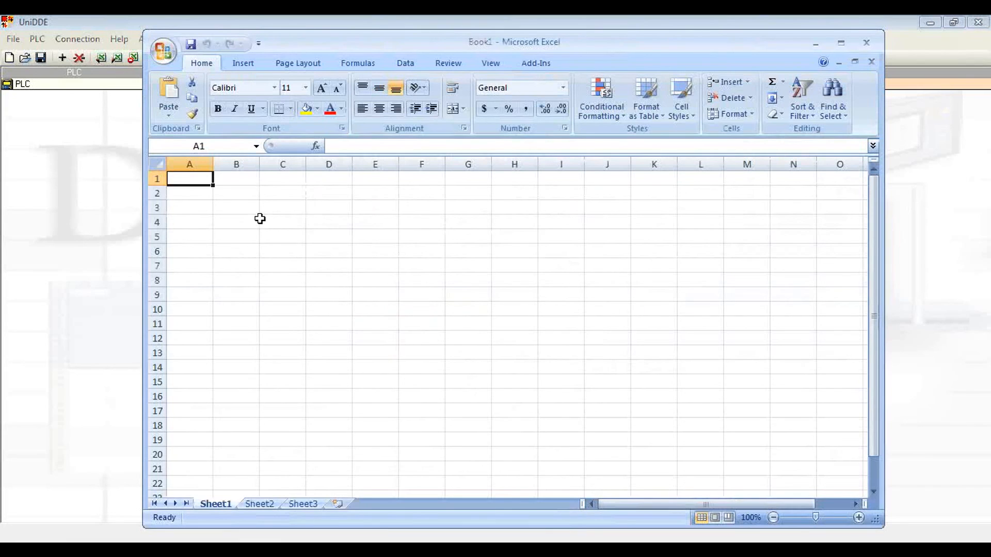
{"action": "left_click", "coordinate": [250, 200]}
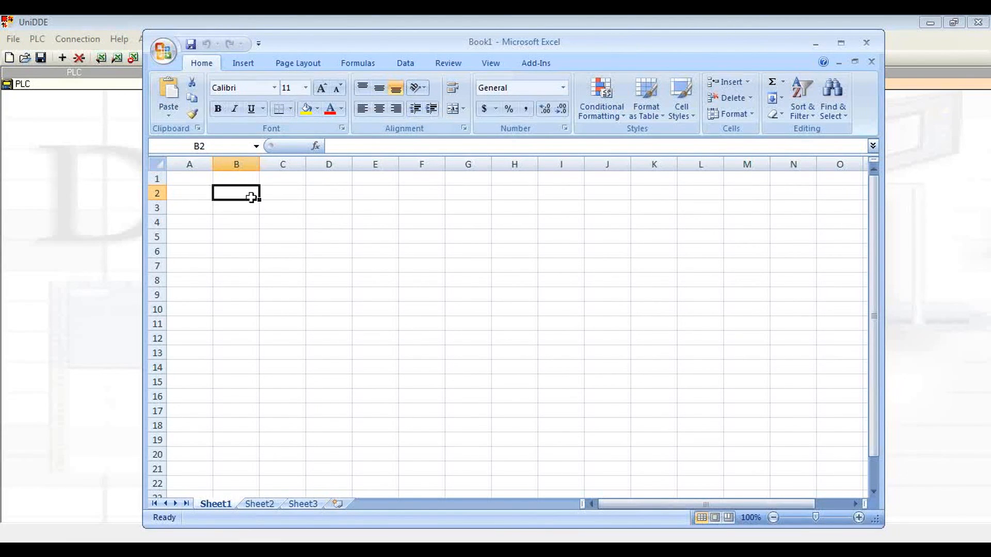
{"action": "right_click", "coordinate": [242, 195]}
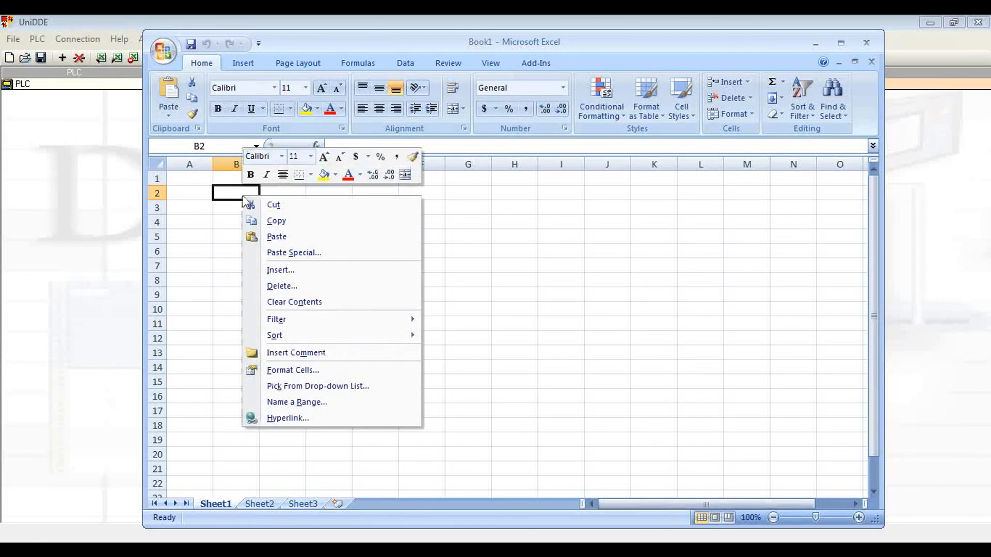
{"action": "left_click", "coordinate": [277, 237]}
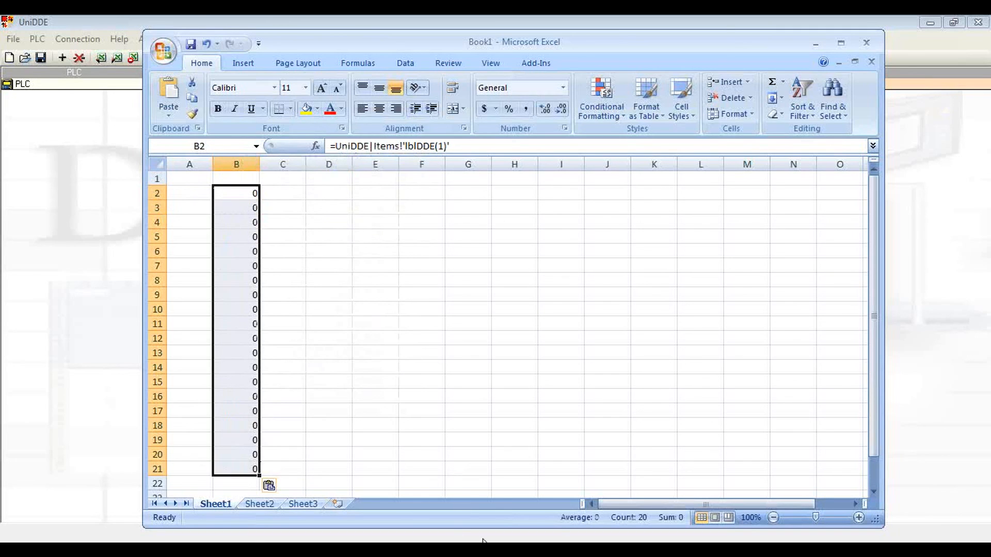
Step: Switch to UniDDE and start the communication with the defined PLC
{"action": "mouse_move", "coordinate": [510, 550]}
{"action": "left_click", "coordinate": [511, 531]}
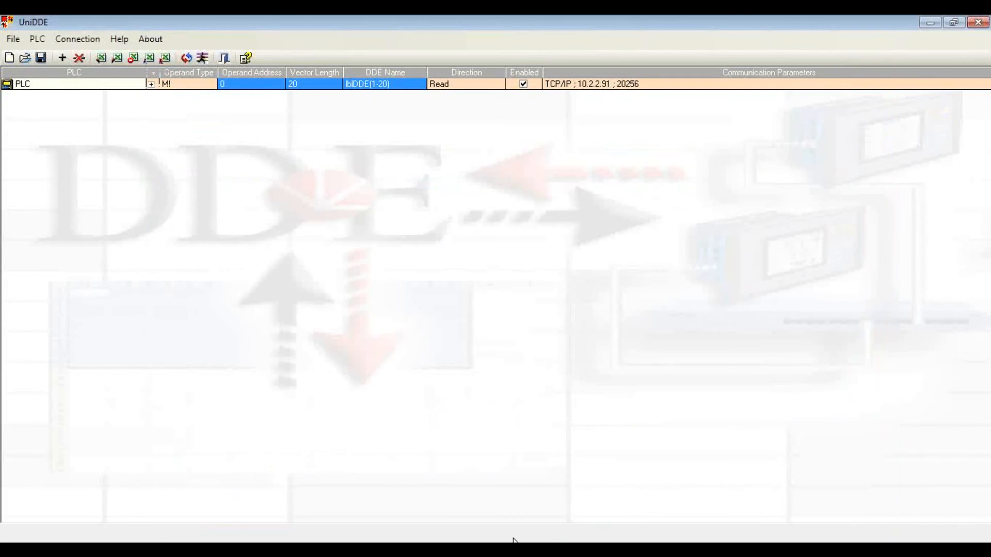
{"action": "left_click", "coordinate": [205, 59]}
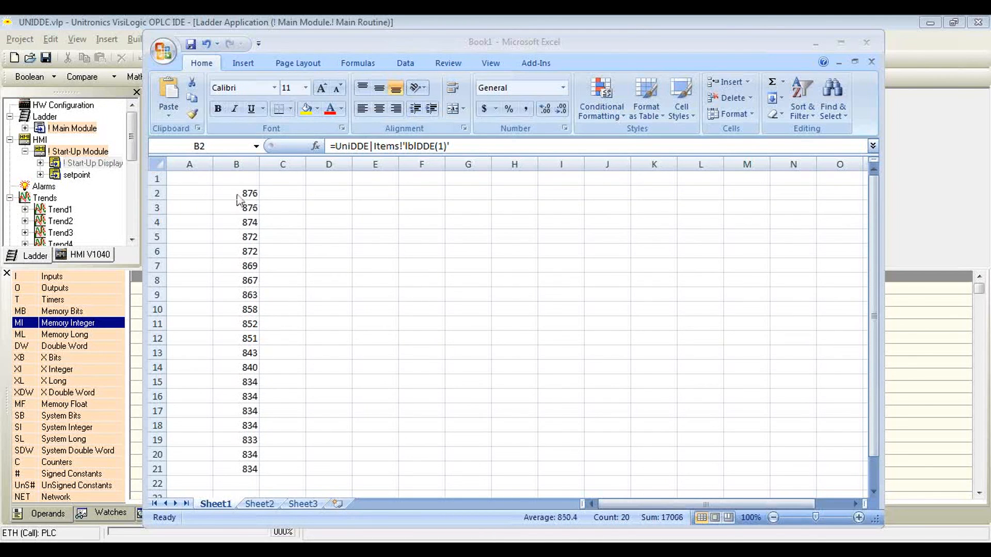
Step: In the Excel workbook, insert a basic 2-D line chart of B2:B21 and move it farther down and right of the data
{"action": "left_click", "coordinate": [237, 193]}
{"action": "key", "text": "ctrl+v"}
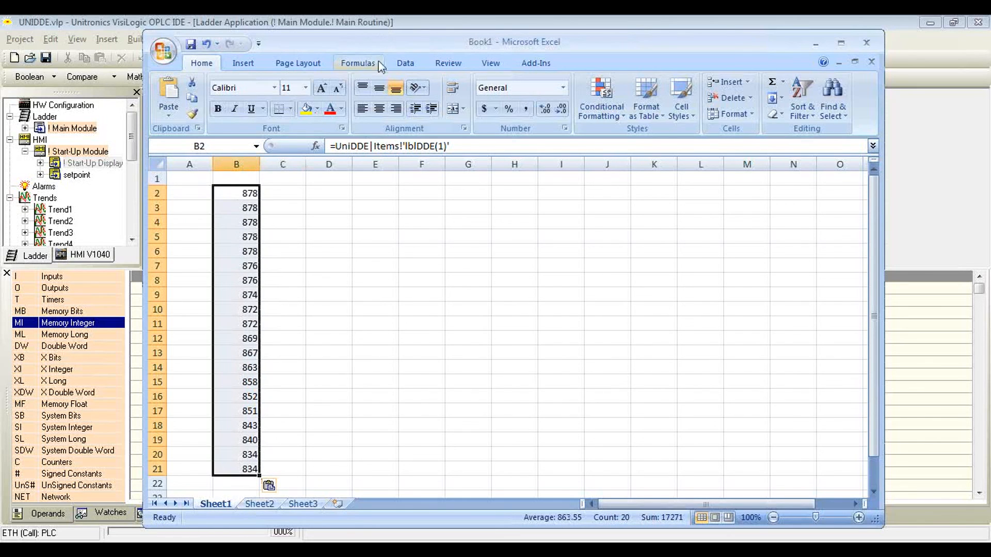
{"action": "left_click", "coordinate": [308, 66]}
{"action": "left_click", "coordinate": [405, 63]}
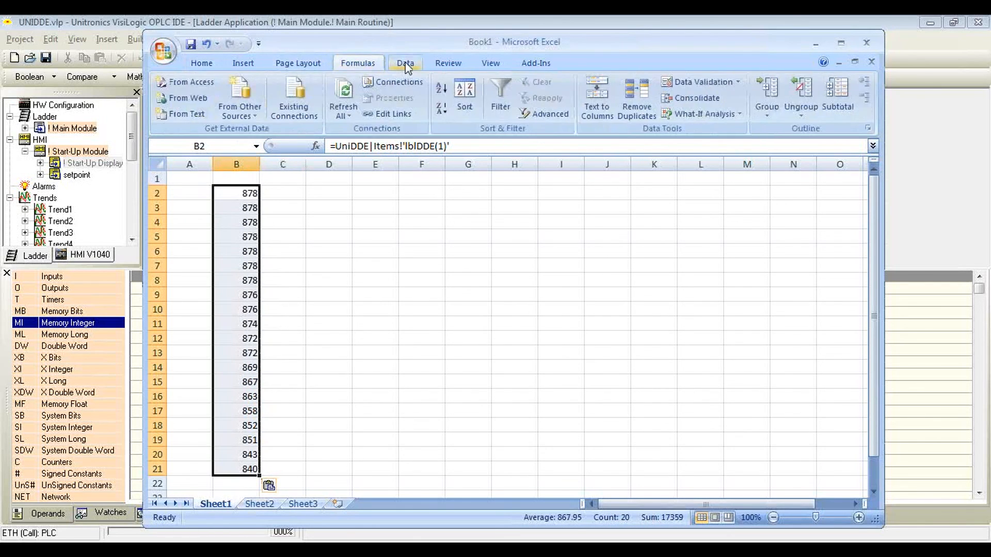
{"action": "left_click", "coordinate": [463, 64]}
{"action": "left_click", "coordinate": [490, 63]}
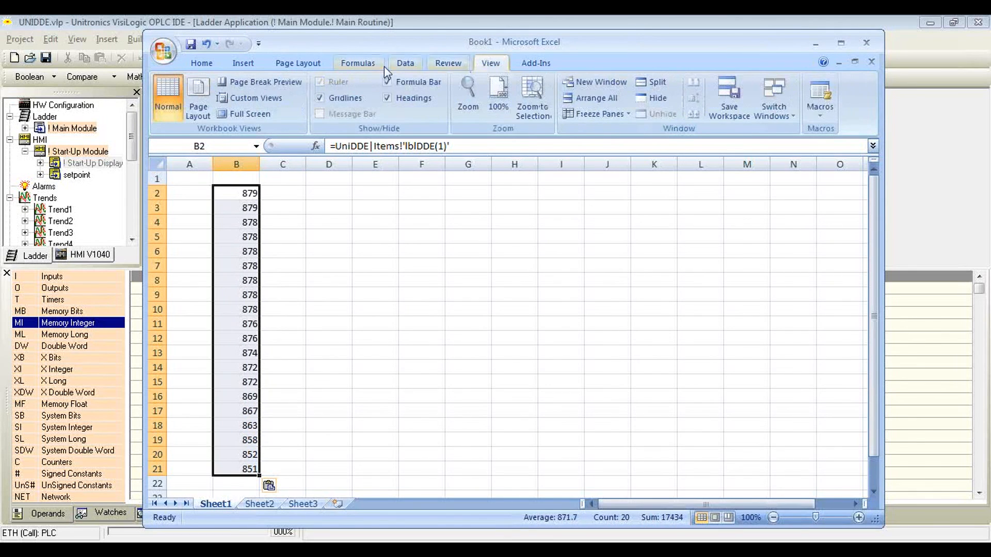
{"action": "left_click", "coordinate": [251, 66]}
{"action": "left_click", "coordinate": [415, 96]}
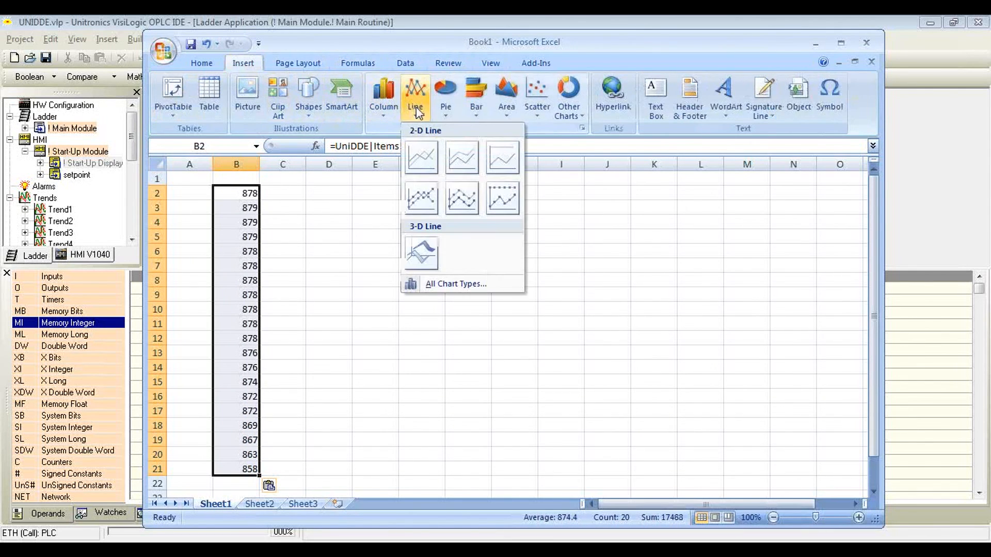
{"action": "left_click", "coordinate": [422, 153]}
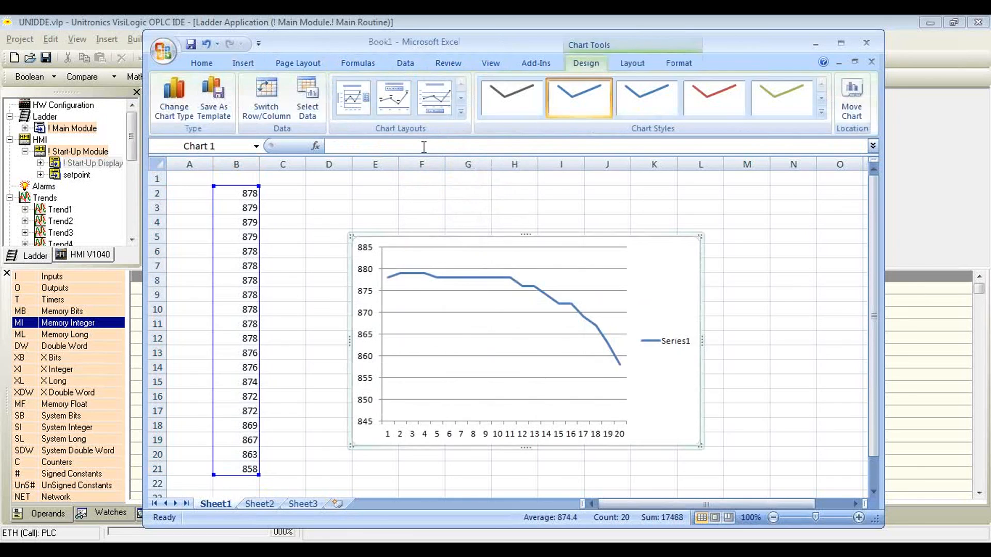
{"action": "left_click_drag", "start_coordinate": [550, 238], "coordinate": [635, 279]}
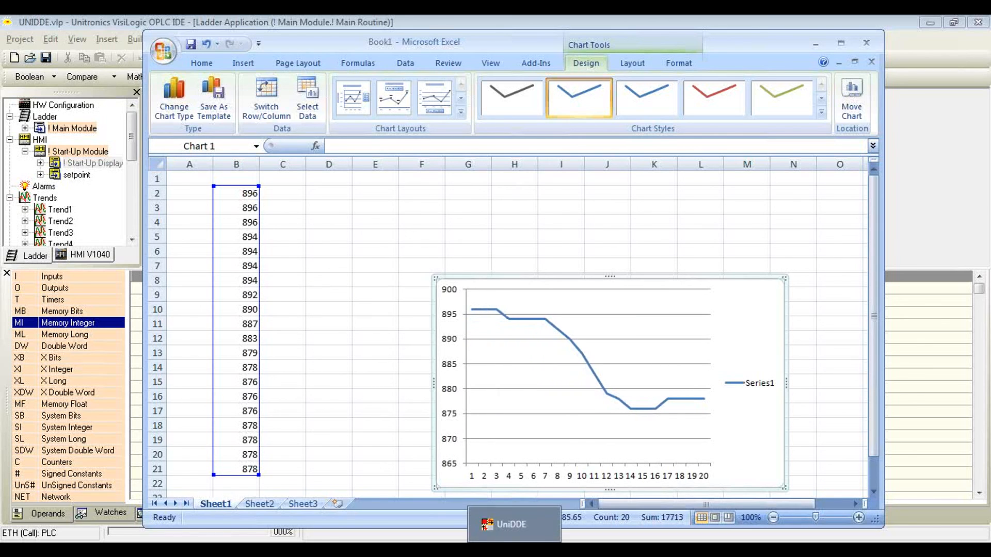
Step: Switch to UniDDE, stop the communication, and begin another definition using the existing PLC name
{"action": "left_click", "coordinate": [515, 549]}
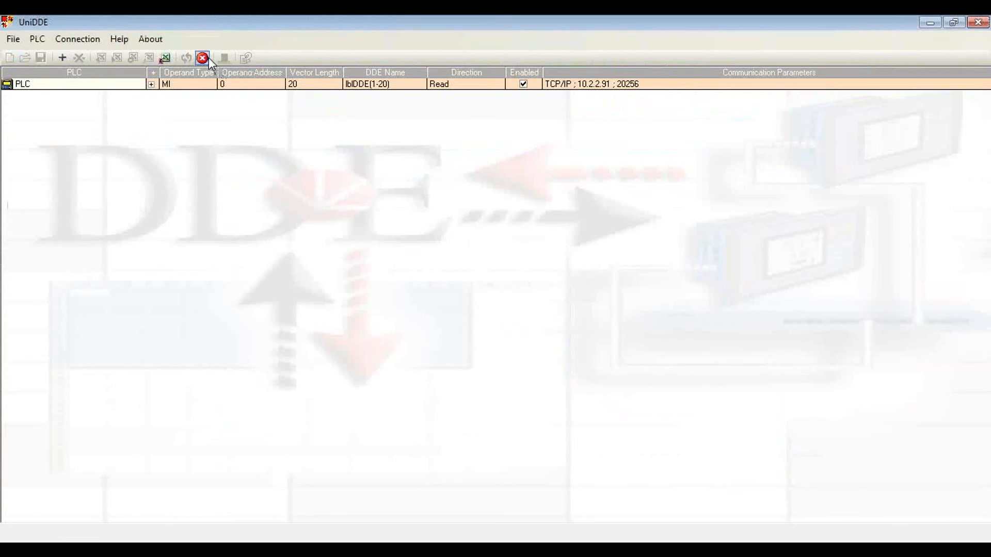
{"action": "left_click", "coordinate": [207, 58]}
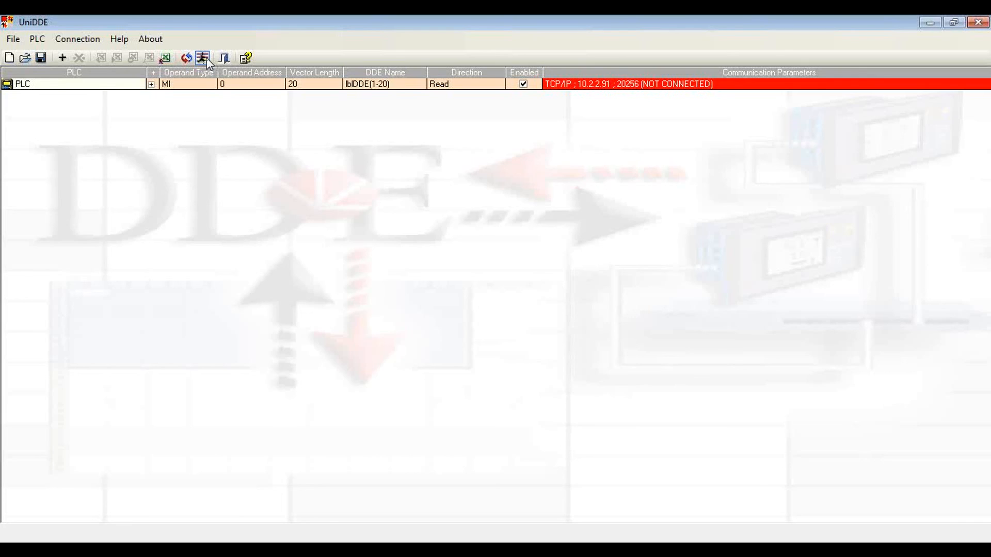
{"action": "left_click", "coordinate": [62, 59]}
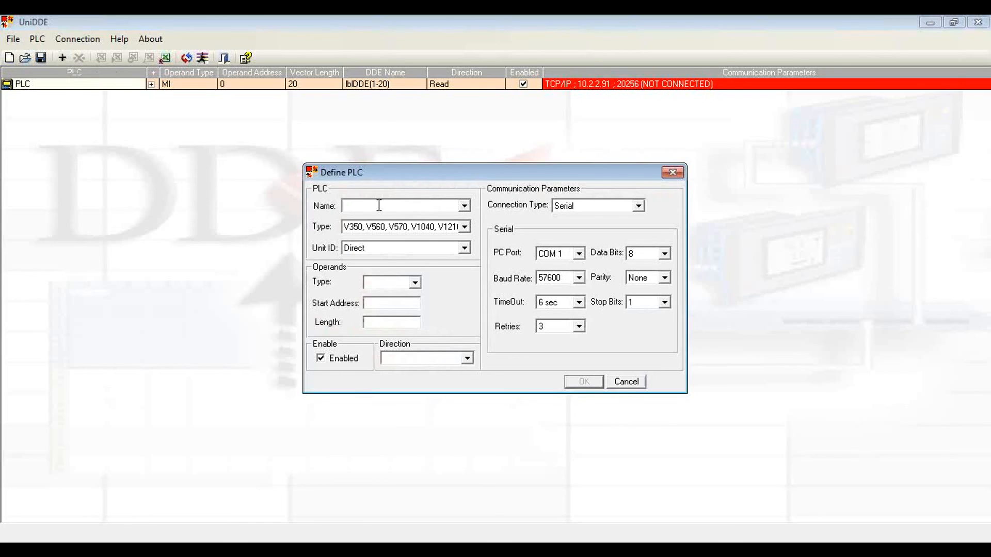
{"action": "type", "text": "PLC"}
{"action": "key", "text": "BackSpace"}
{"action": "key", "text": "BackSpace"}
{"action": "key", "text": "BackSpace"}
{"action": "left_click", "coordinate": [464, 207]}
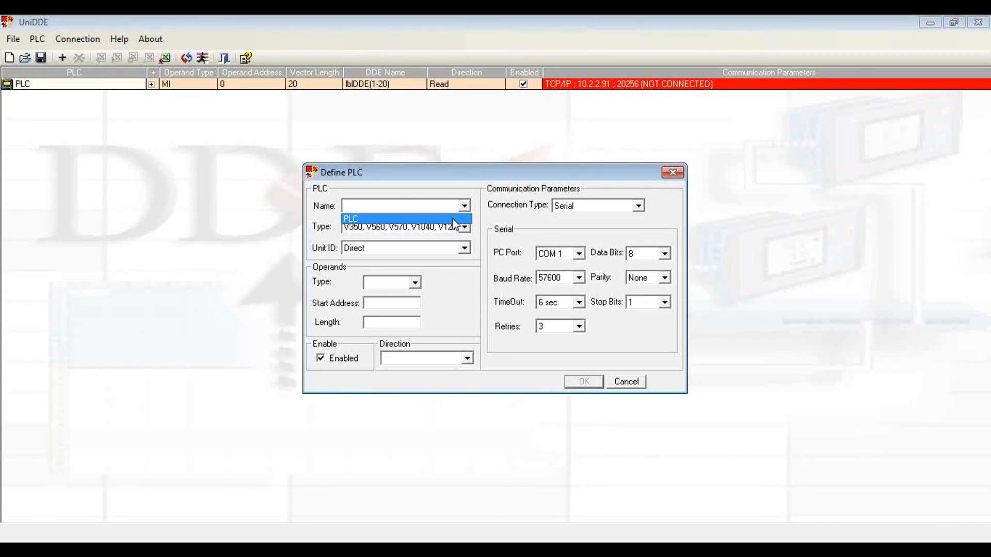
{"action": "left_click", "coordinate": [453, 221]}
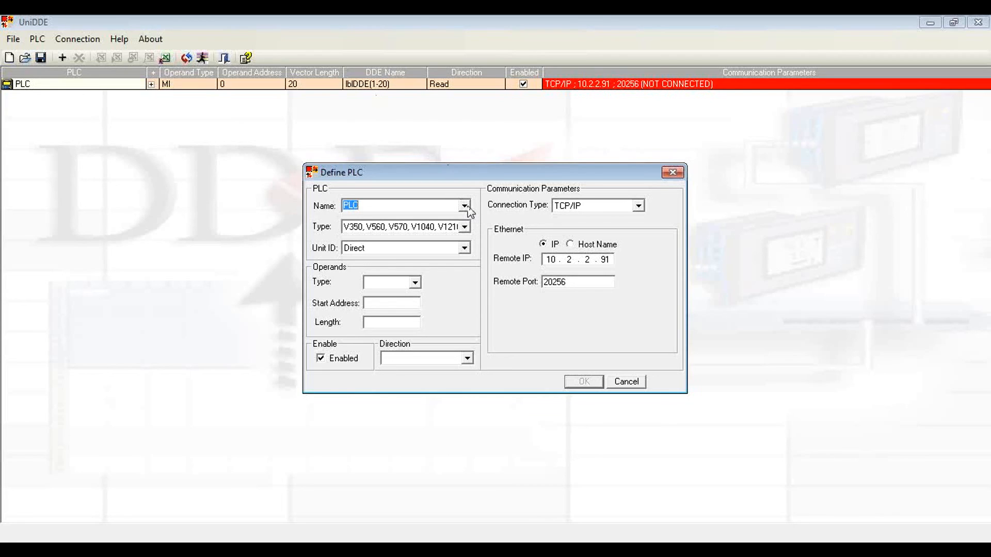
Step: Set the operand type to MI, start address 50, length 1 and direction Write, and confirm the definition
{"action": "left_click", "coordinate": [416, 283]}
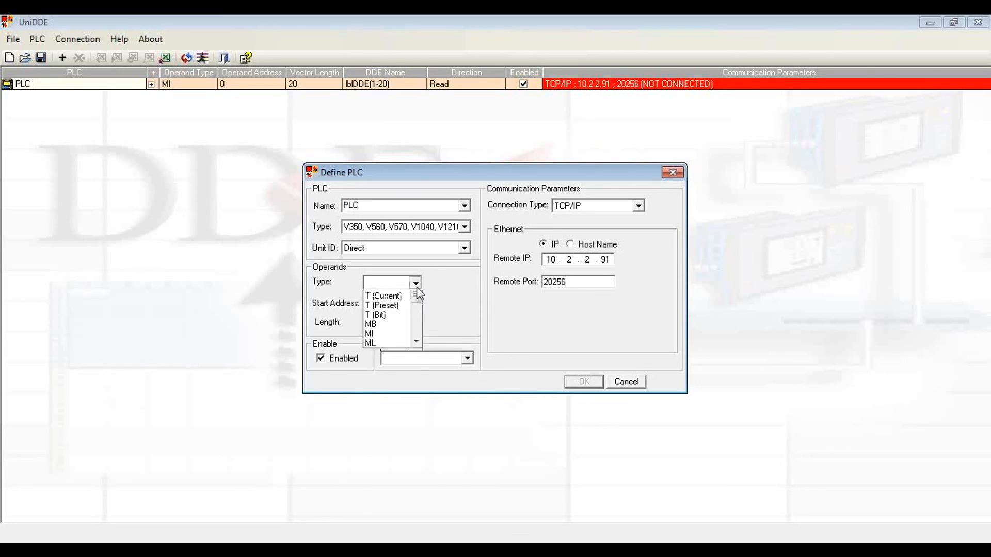
{"action": "left_click", "coordinate": [373, 353]}
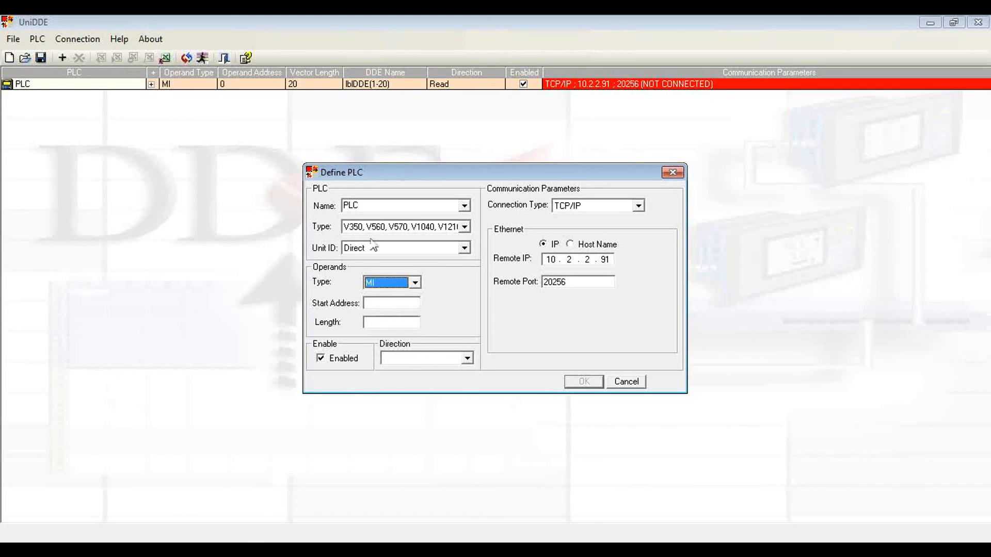
{"action": "left_click", "coordinate": [407, 306]}
{"action": "type", "text": "50"}
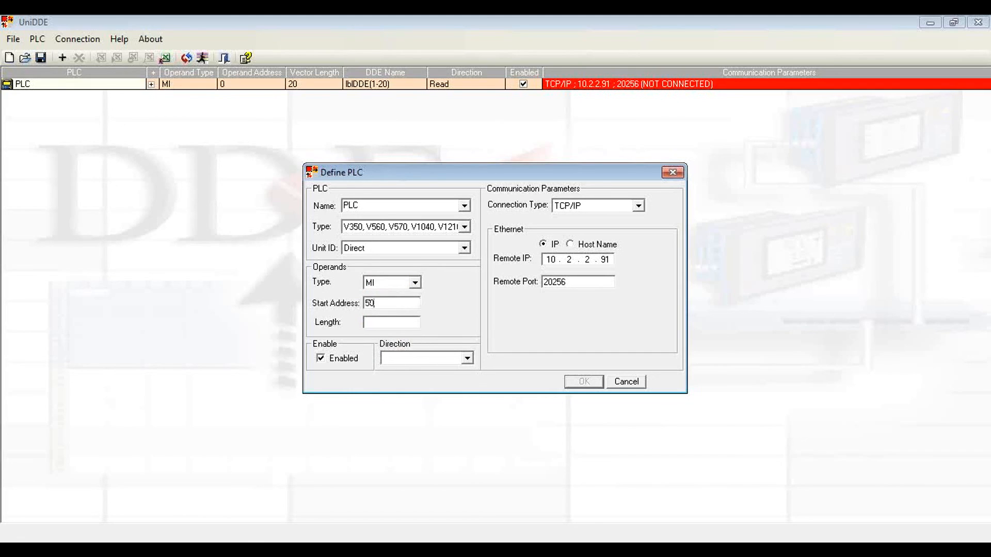
{"action": "key", "text": "Tab"}
{"action": "type", "text": "1"}
{"action": "left_click", "coordinate": [466, 358]}
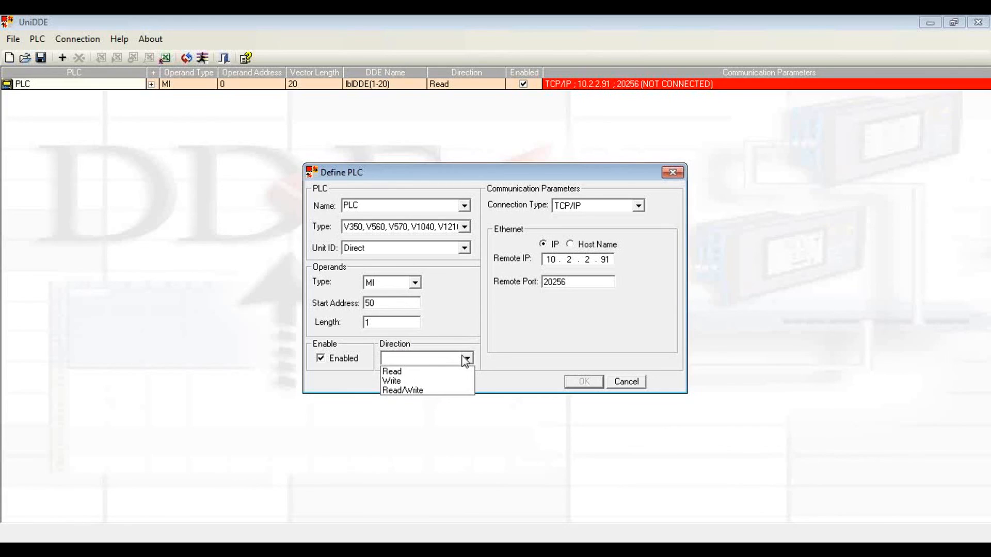
{"action": "left_click", "coordinate": [422, 381]}
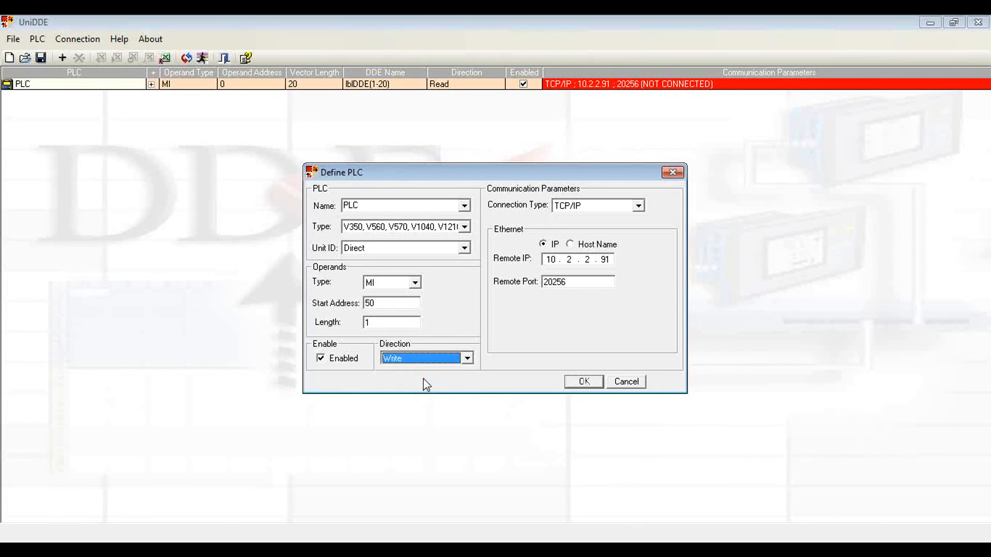
{"action": "left_click", "coordinate": [592, 385]}
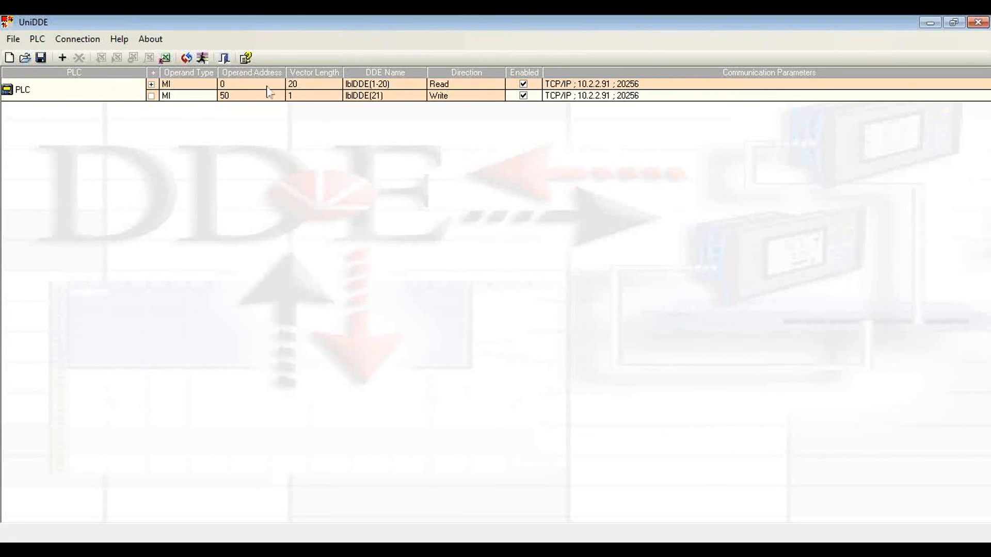
Step: Copy the write macro for lblDDE(21) to the clipboard
{"action": "left_click", "coordinate": [294, 99]}
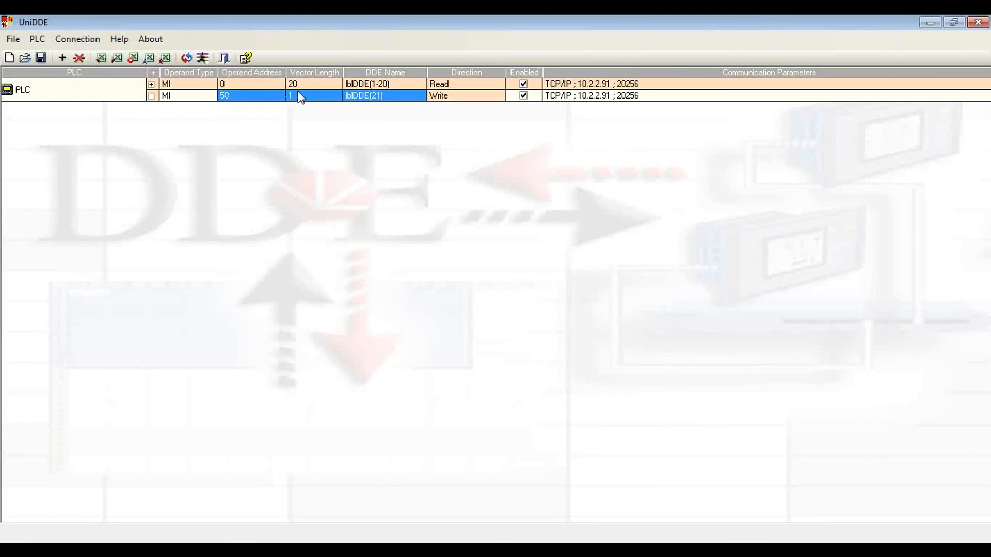
{"action": "right_click", "coordinate": [360, 100]}
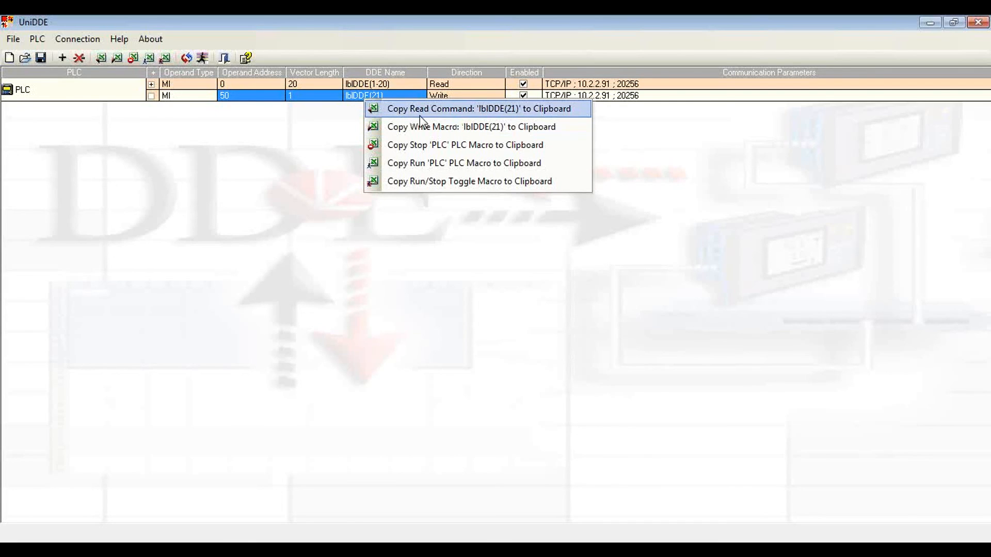
{"action": "left_click", "coordinate": [461, 135]}
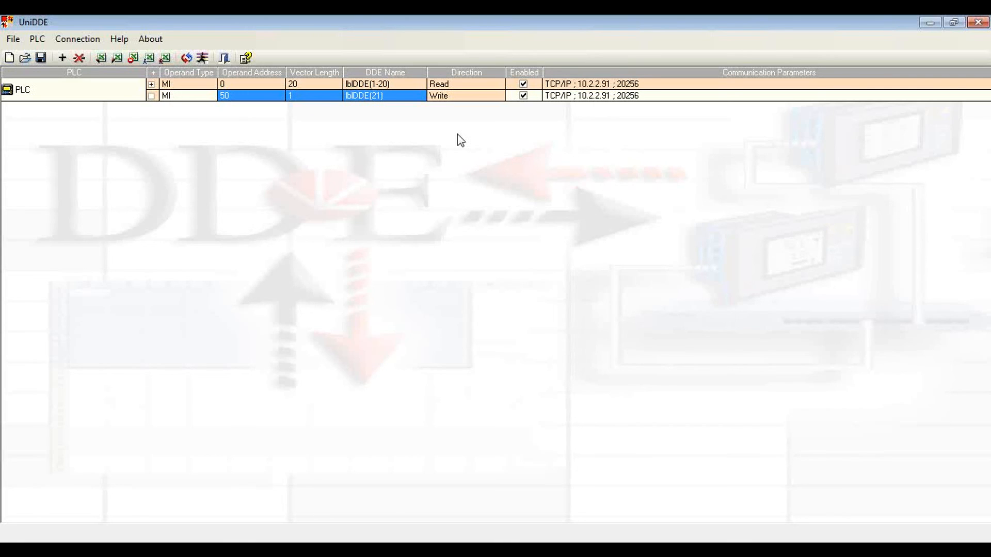
Step: Switch to the Excel workbook and create a new macro named test
{"action": "left_click", "coordinate": [650, 543]}
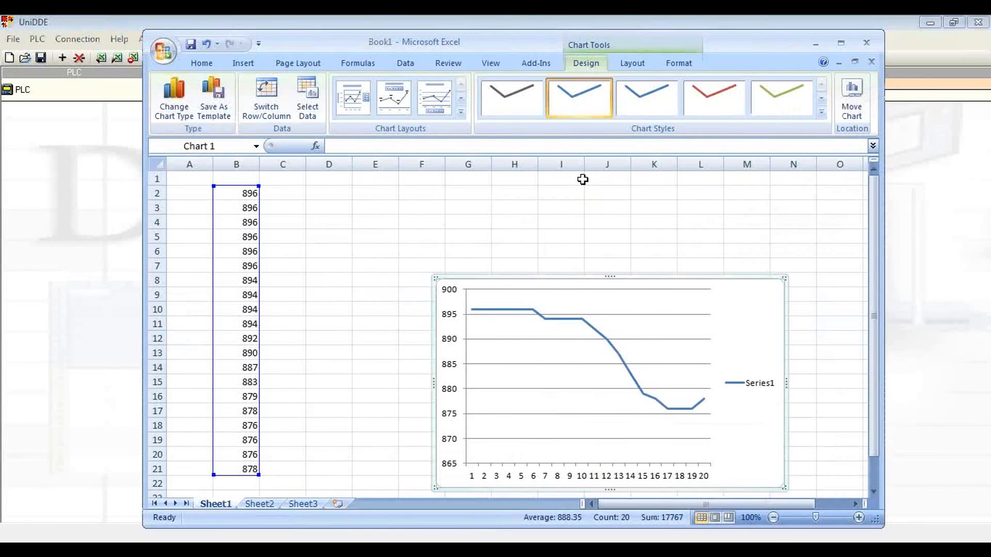
{"action": "left_click", "coordinate": [499, 66]}
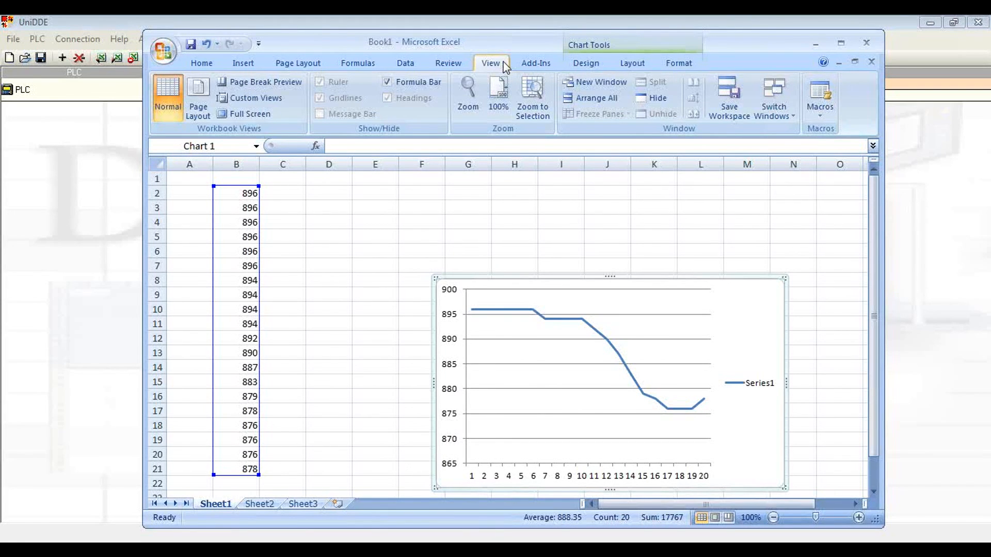
{"action": "left_click", "coordinate": [819, 115]}
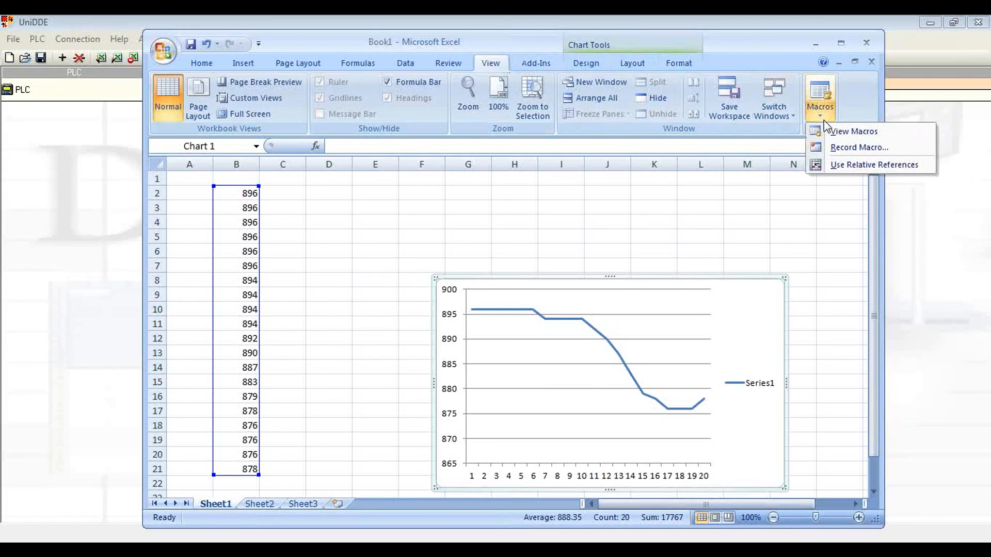
{"action": "left_click", "coordinate": [857, 136]}
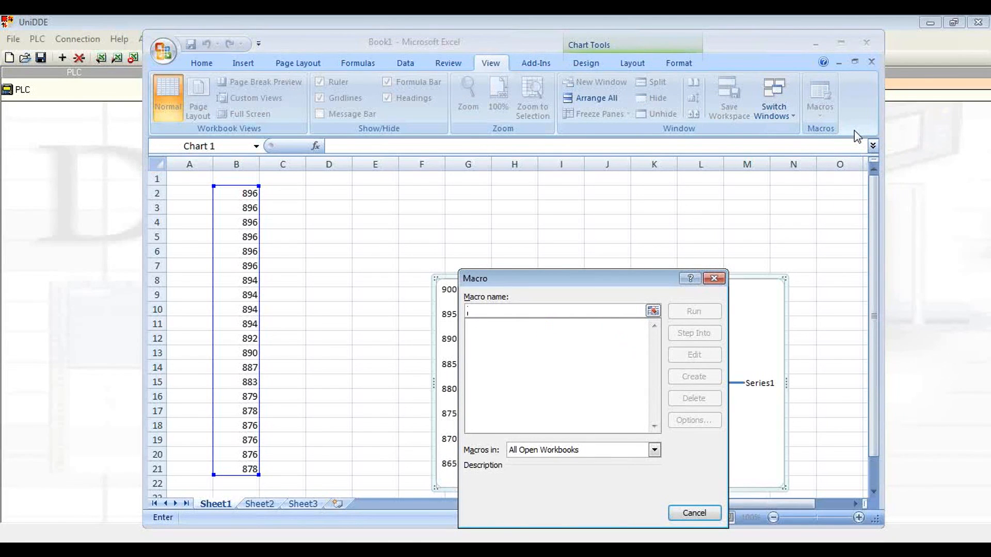
{"action": "type", "text": "test"}
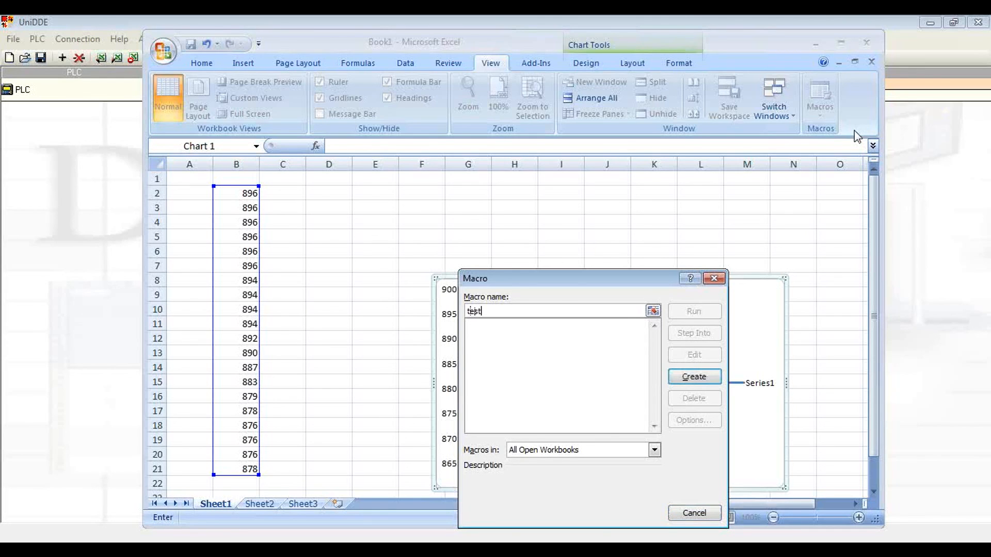
{"action": "left_click", "coordinate": [714, 381]}
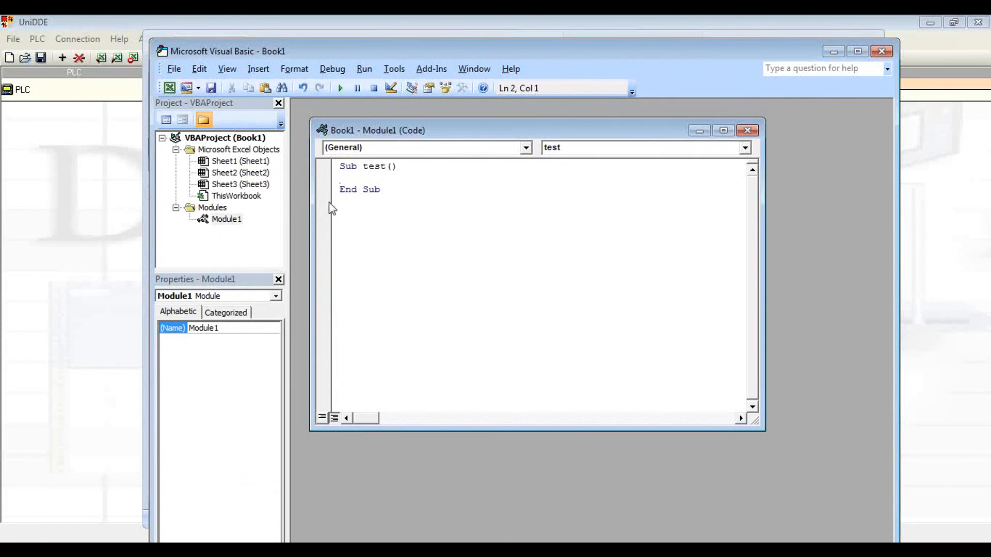
Step: Paste the UniDDE write code into the test macro and change its worksheet reference to Sheet1
{"action": "right_click", "coordinate": [342, 178]}
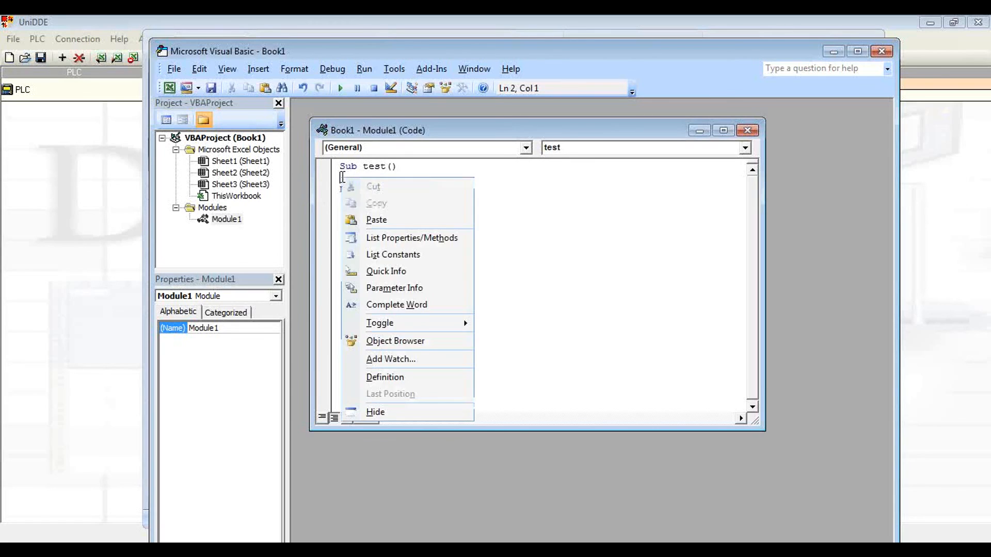
{"action": "left_click", "coordinate": [389, 222]}
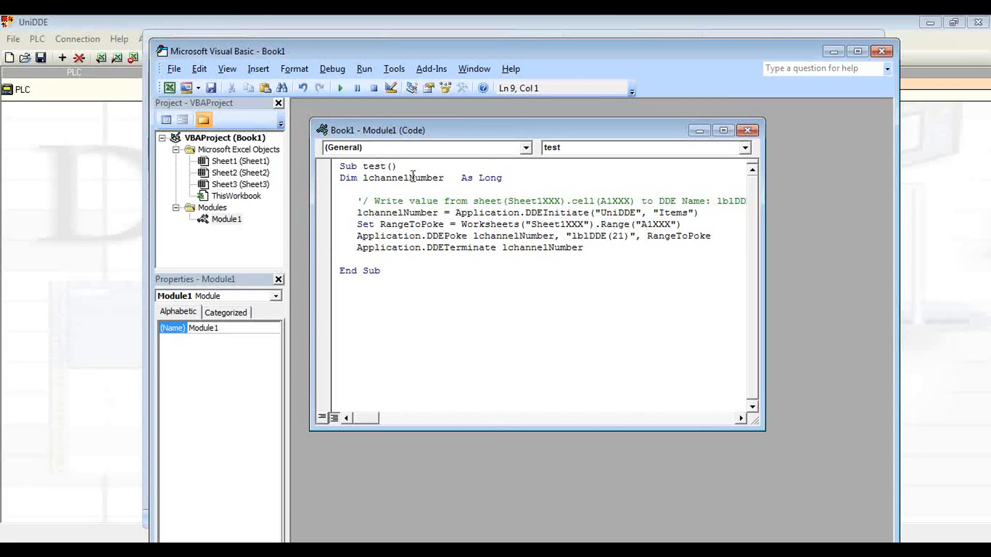
{"action": "left_click", "coordinate": [581, 225]}
{"action": "key", "text": "BackSpace"}
{"action": "key", "text": "BackSpace"}
{"action": "key", "text": "BackSpace"}
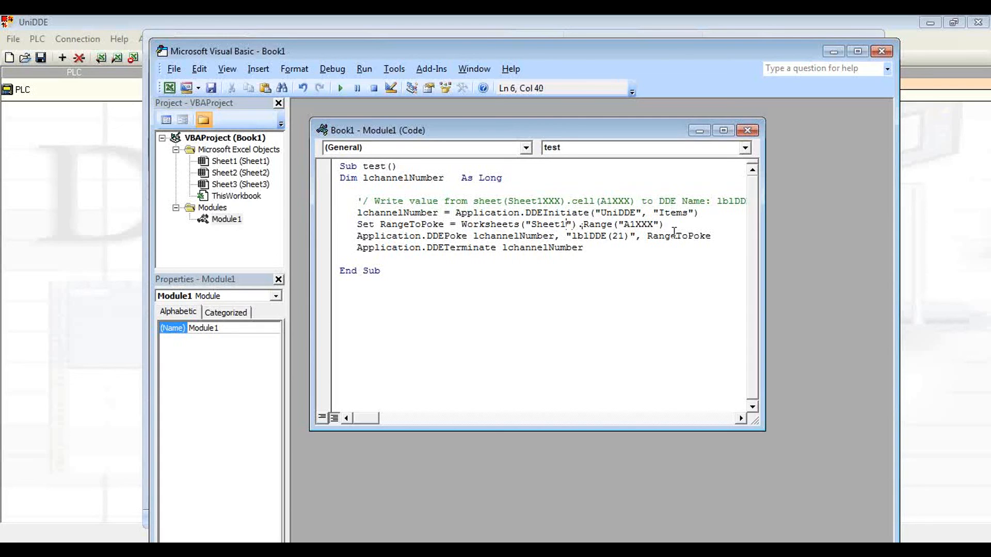
Step: Change the range reference in the macro's RangeToPoke line to cell D3
{"action": "left_click", "coordinate": [650, 224]}
{"action": "key", "text": "BackSpace"}
{"action": "key", "text": "BackSpace"}
{"action": "key", "text": "BackSpace"}
{"action": "key", "text": "BackSpace"}
{"action": "key", "text": "BackSpace"}
{"action": "left_click_drag", "start_coordinate": [578, 53], "coordinate": [817, 109]}
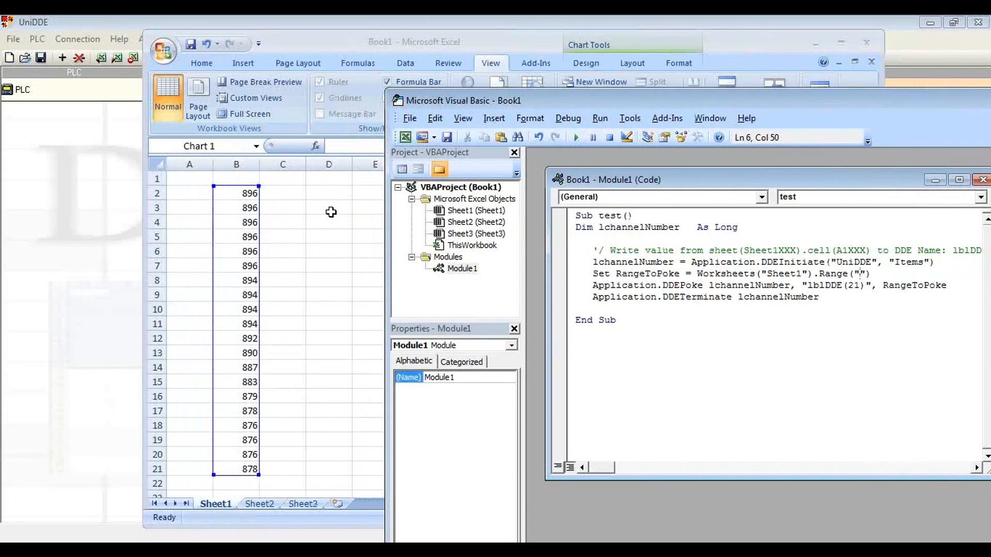
{"action": "type", "text": "D3"}
{"action": "left_click_drag", "start_coordinate": [806, 102], "coordinate": [569, 79]}
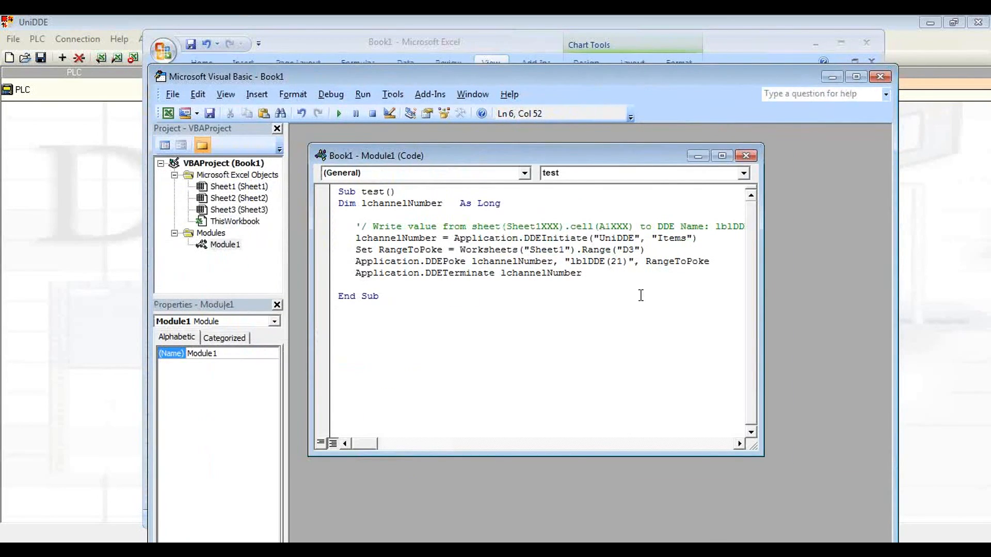
{"action": "left_click_drag", "start_coordinate": [570, 76], "coordinate": [902, 214]}
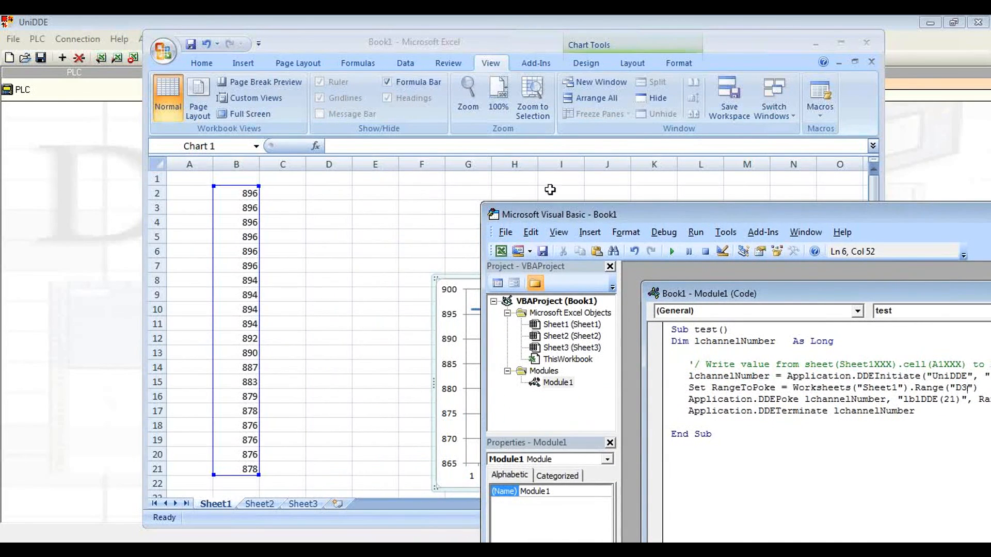
{"action": "left_click_drag", "start_coordinate": [614, 218], "coordinate": [273, 108]}
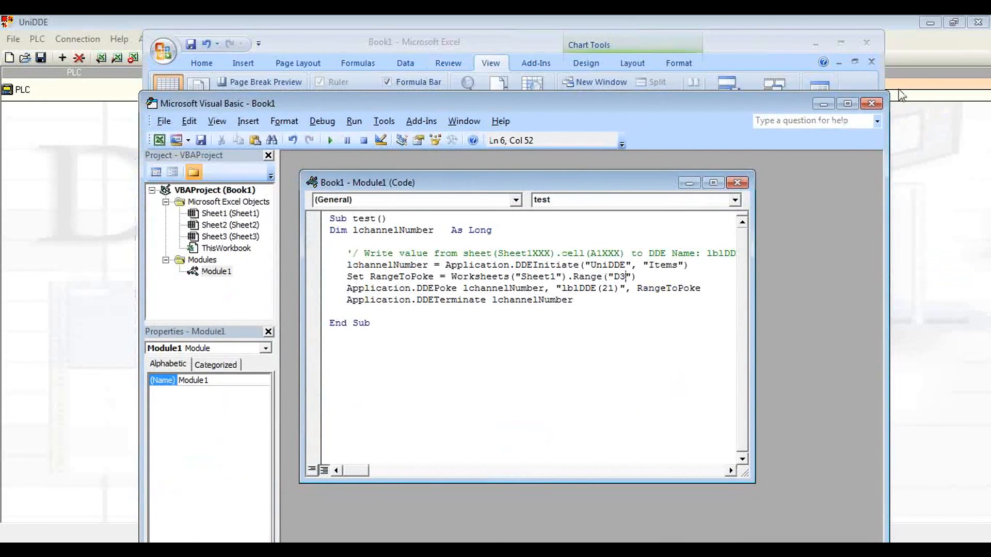
Step: Close the macro editor and draw a text box reading "send value to MI50" beside cell D3
{"action": "left_click", "coordinate": [871, 106]}
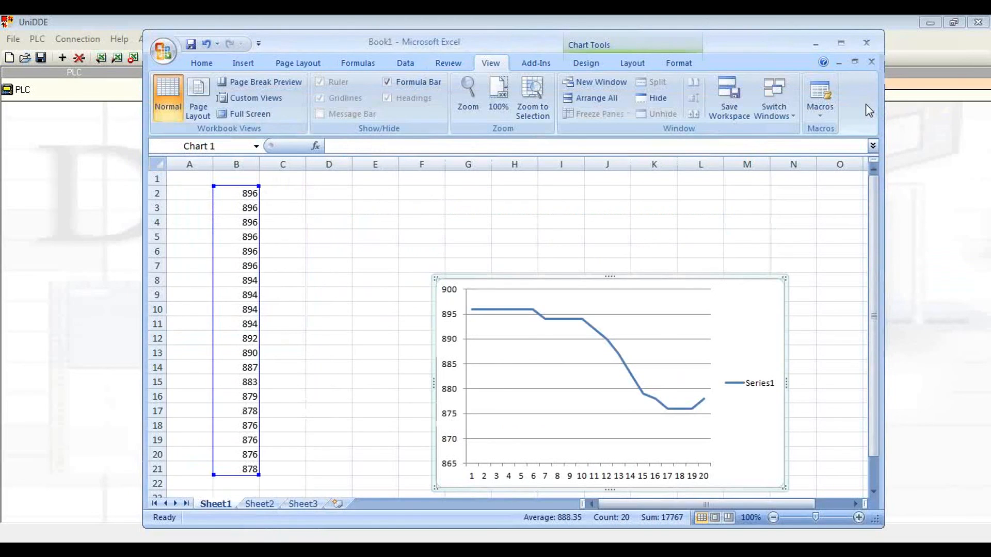
{"action": "left_click", "coordinate": [322, 211]}
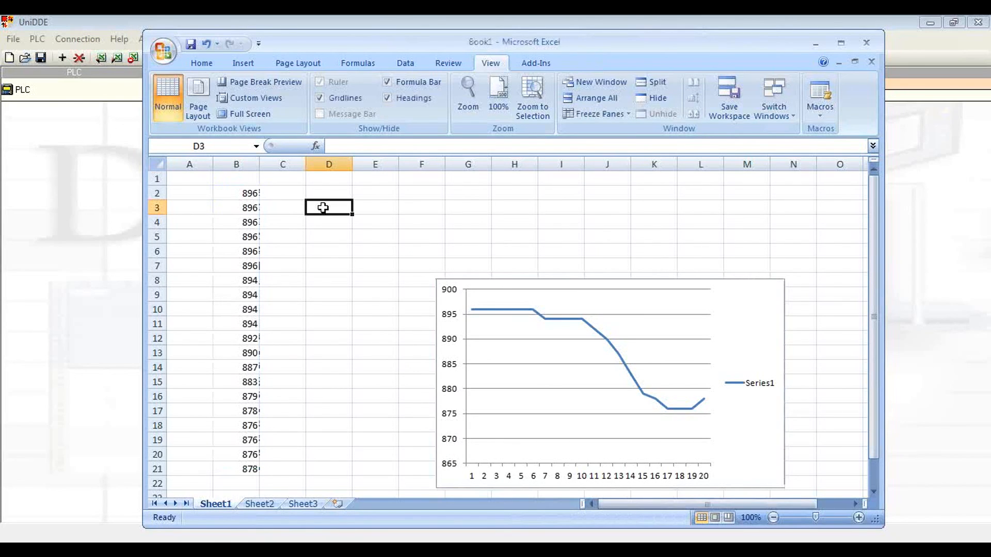
{"action": "left_click", "coordinate": [247, 64]}
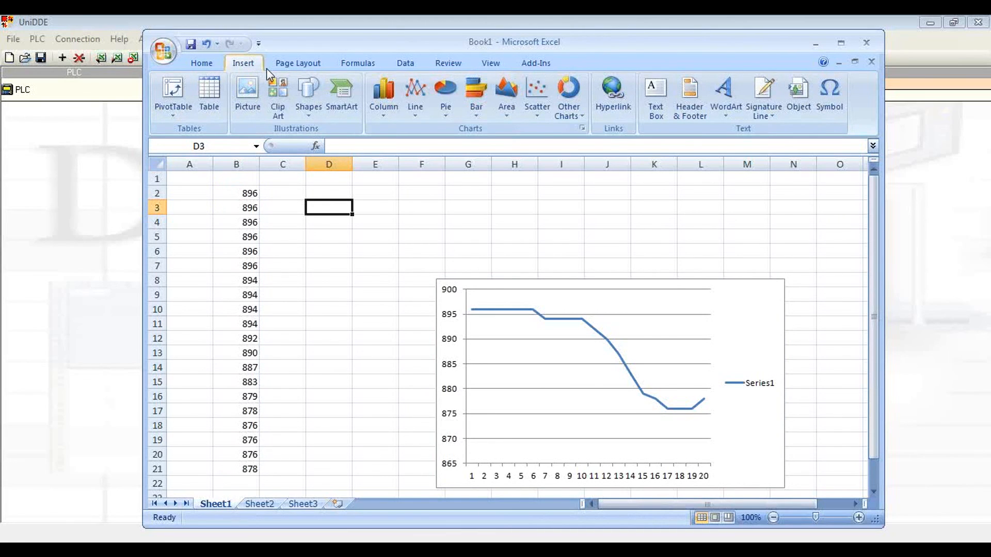
{"action": "left_click", "coordinate": [662, 96]}
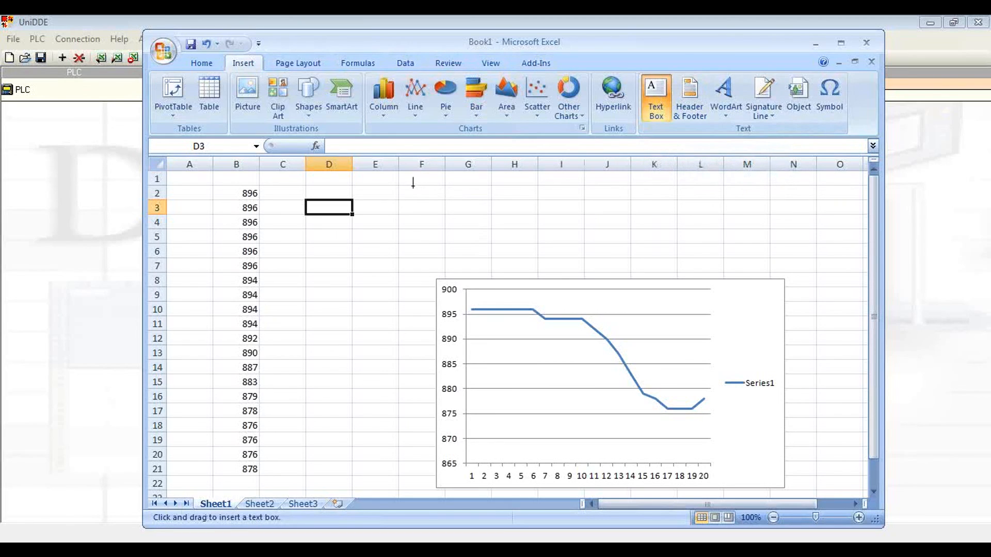
{"action": "mouse_move", "coordinate": [372, 187]}
{"action": "left_mouse_down"}
{"action": "mouse_move", "coordinate": [468, 231]}
{"action": "mouse_move", "coordinate": [472, 223]}
{"action": "left_mouse_up"}
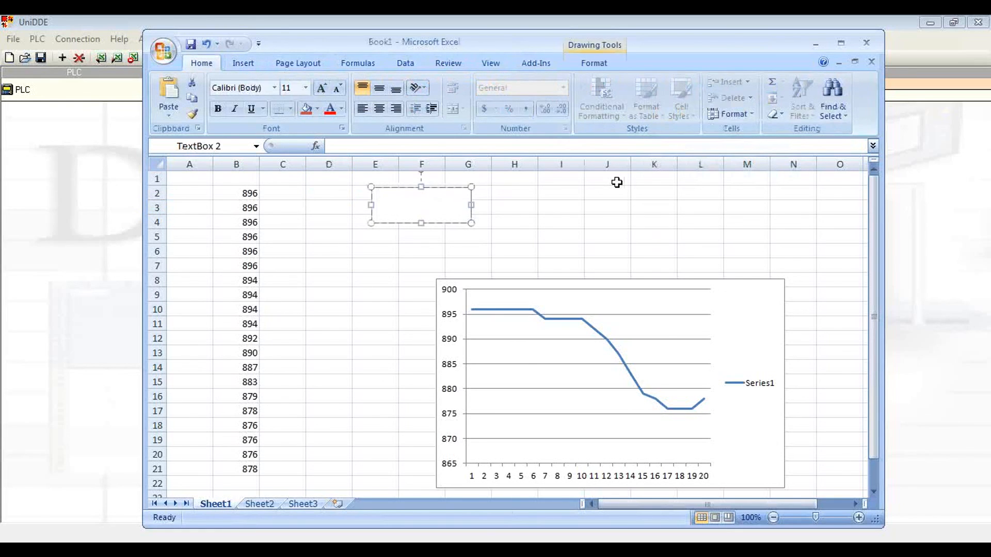
{"action": "type", "text": "send value to MI50"}
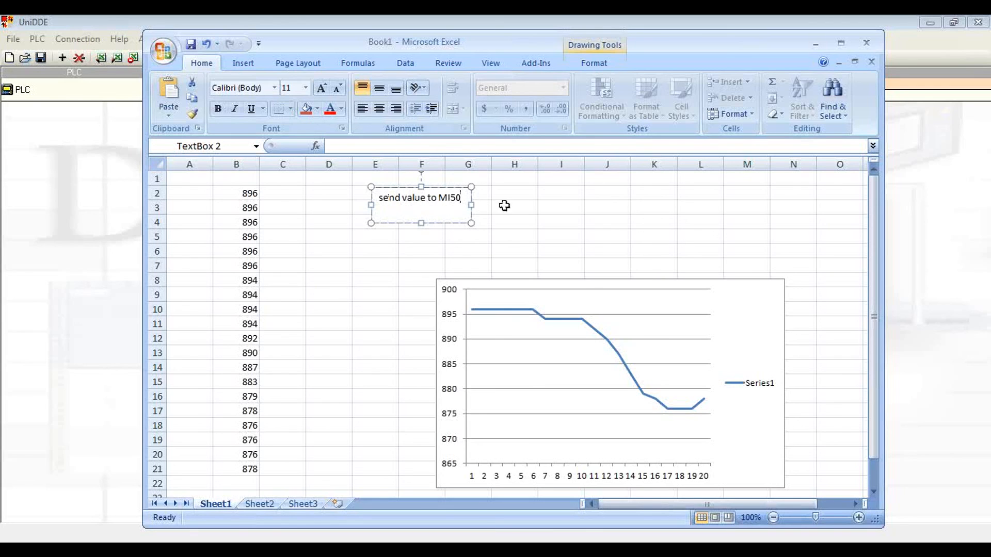
Step: Apply the Intense Effect - Accent 1 shape style to the "send value to MI50" text box
{"action": "left_click", "coordinate": [540, 195]}
{"action": "left_click", "coordinate": [411, 217]}
{"action": "left_click", "coordinate": [594, 63]}
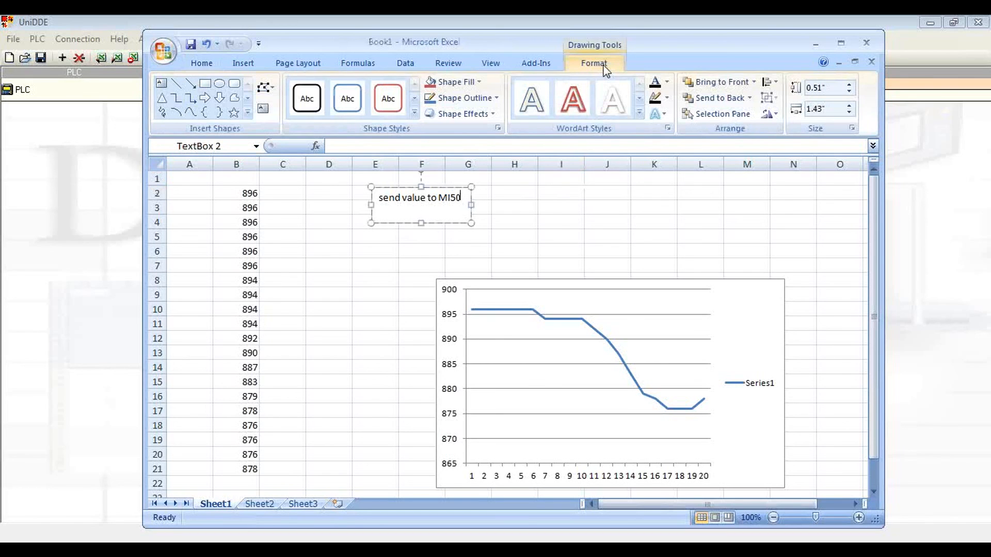
{"action": "left_click", "coordinate": [415, 112]}
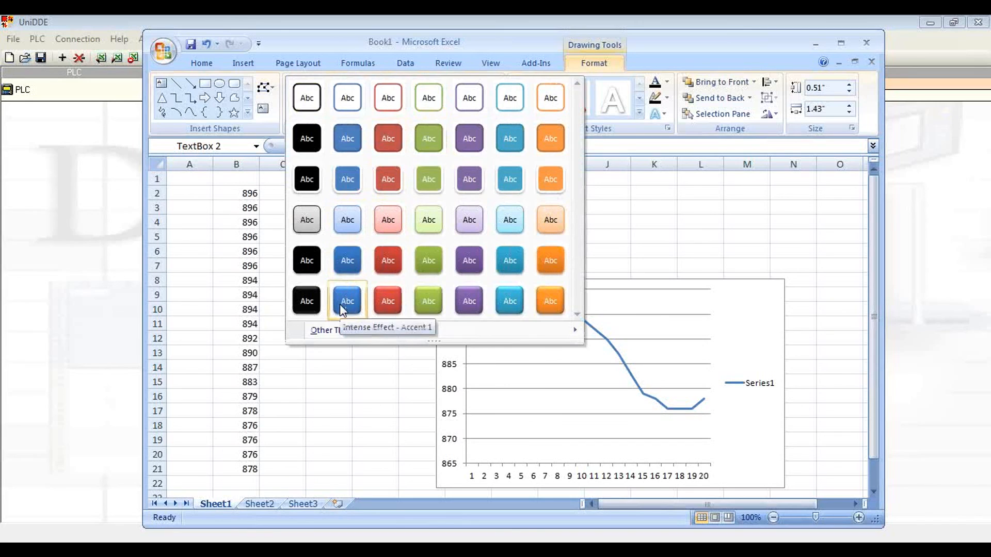
{"action": "left_click", "coordinate": [351, 308]}
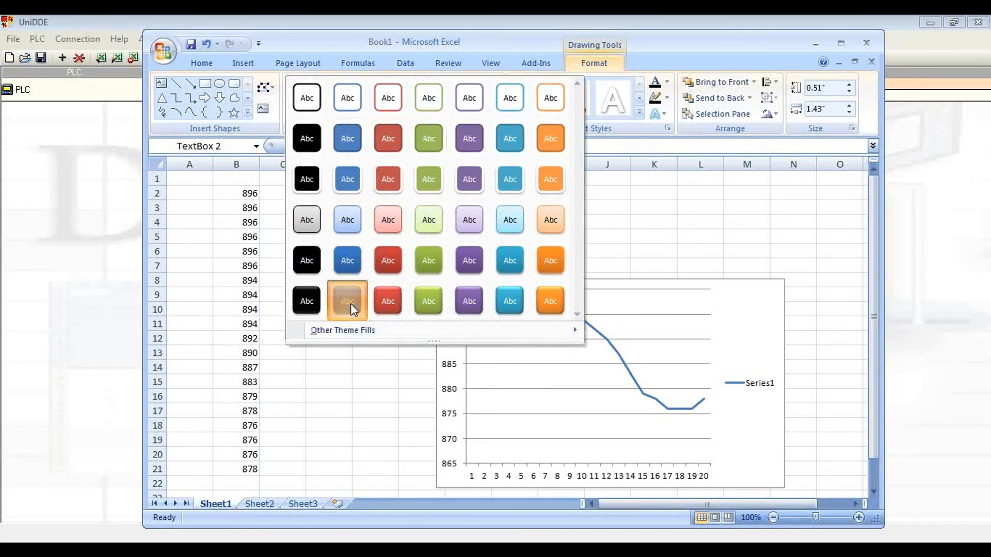
{"action": "left_click", "coordinate": [528, 216]}
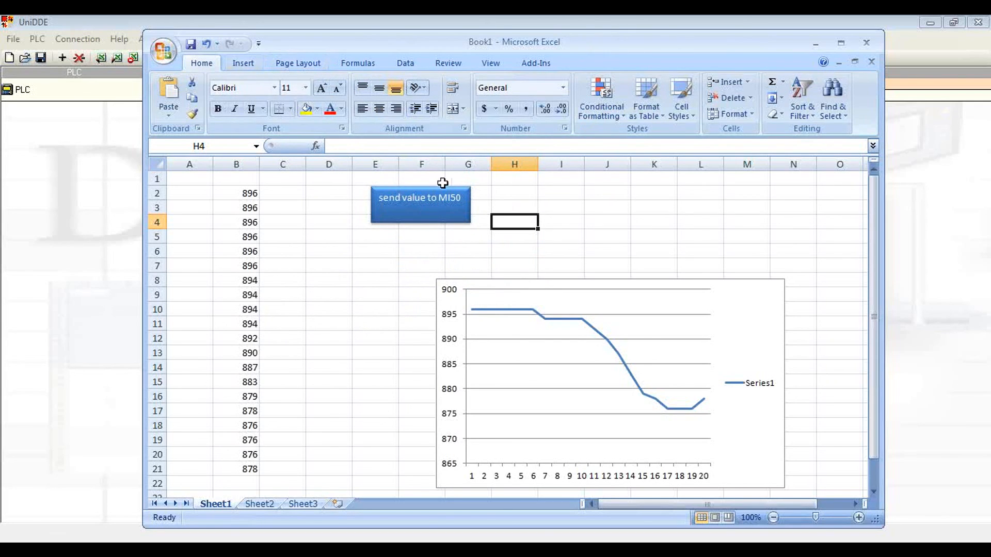
Step: Assign the test macro to the "send value to MI50" text box
{"action": "left_click", "coordinate": [243, 63]}
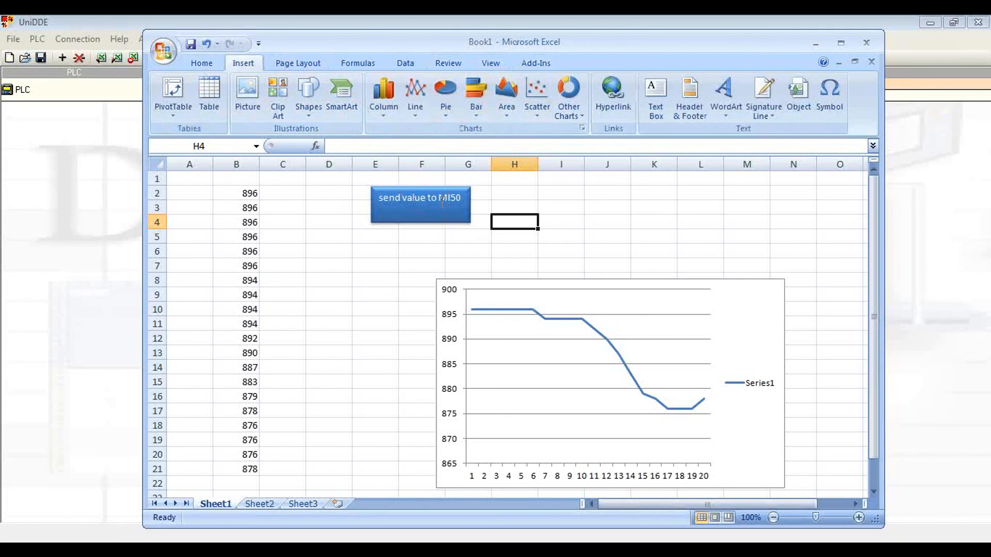
{"action": "left_click", "coordinate": [416, 197]}
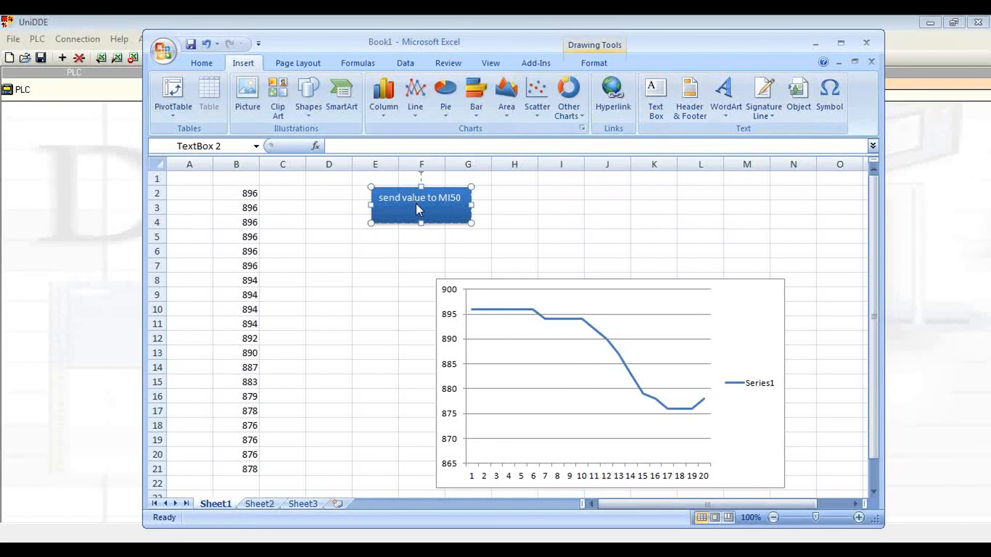
{"action": "right_click", "coordinate": [416, 204]}
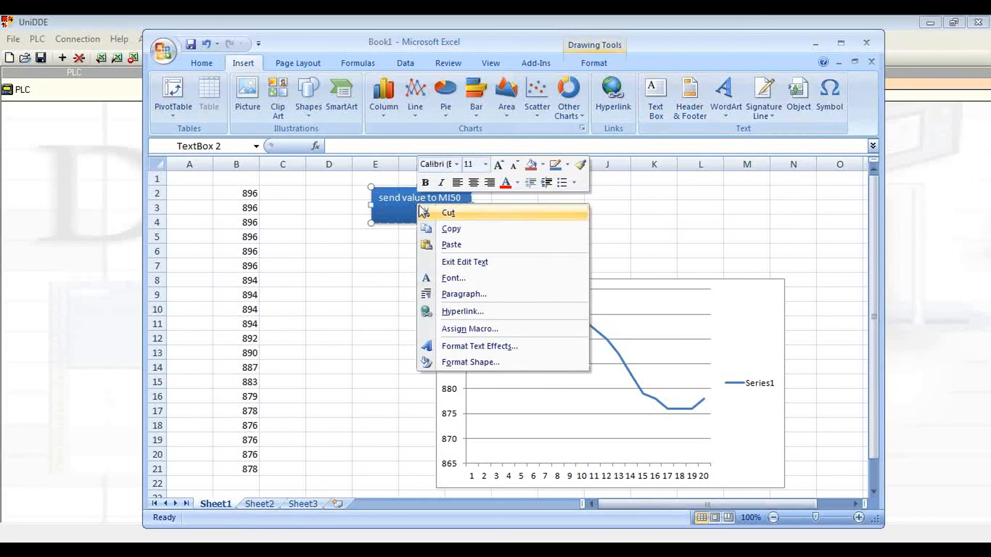
{"action": "left_click", "coordinate": [494, 329]}
{"action": "left_click", "coordinate": [472, 324]}
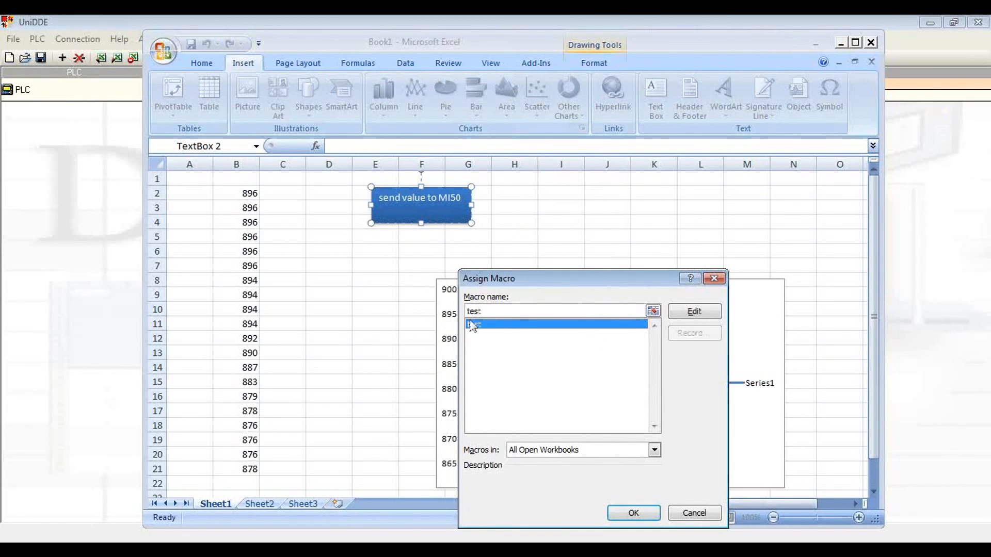
{"action": "left_click", "coordinate": [638, 513]}
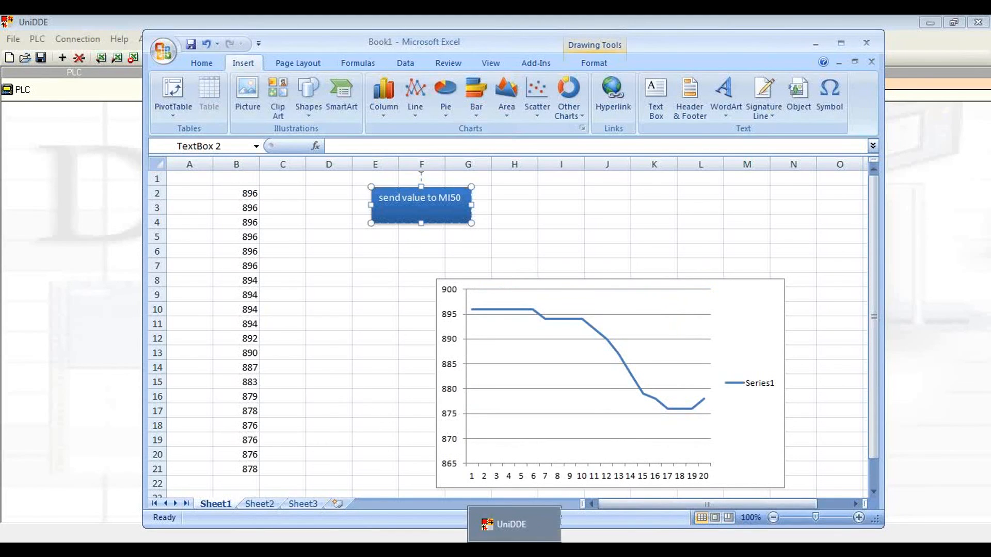
Step: Visit UniDDE, return to the workbook and send the value 500 from cell D3 to MI 50
{"action": "left_click", "coordinate": [531, 539]}
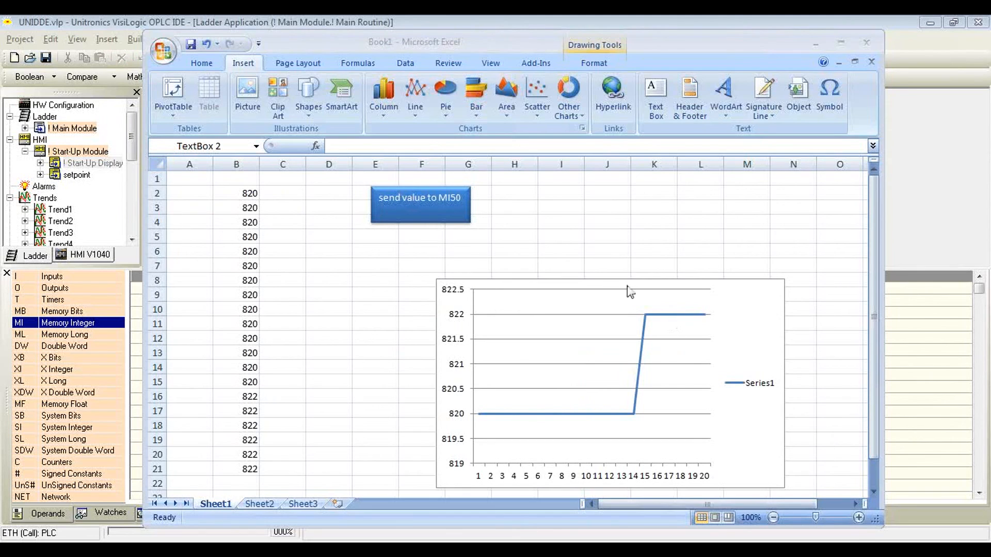
{"action": "left_click", "coordinate": [325, 206]}
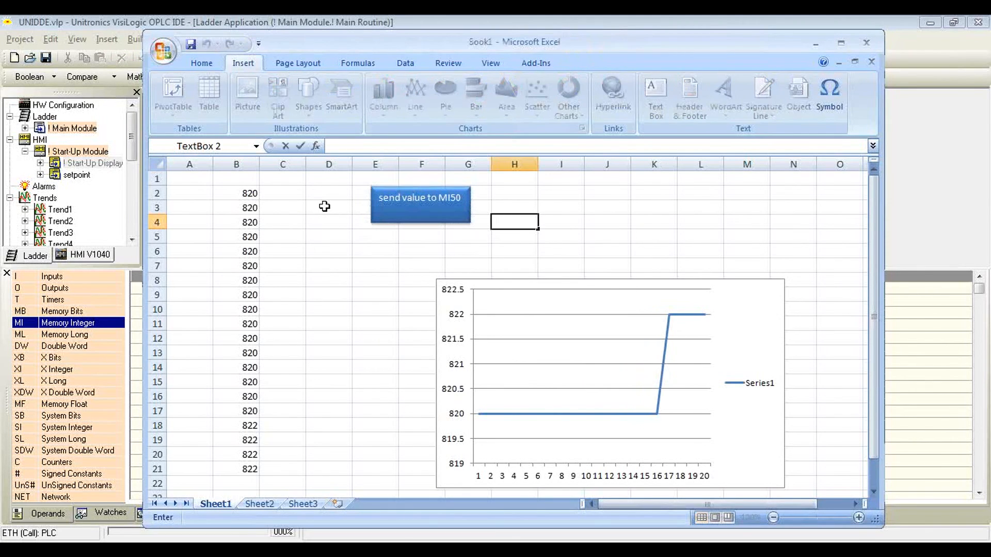
{"action": "left_click", "coordinate": [324, 206]}
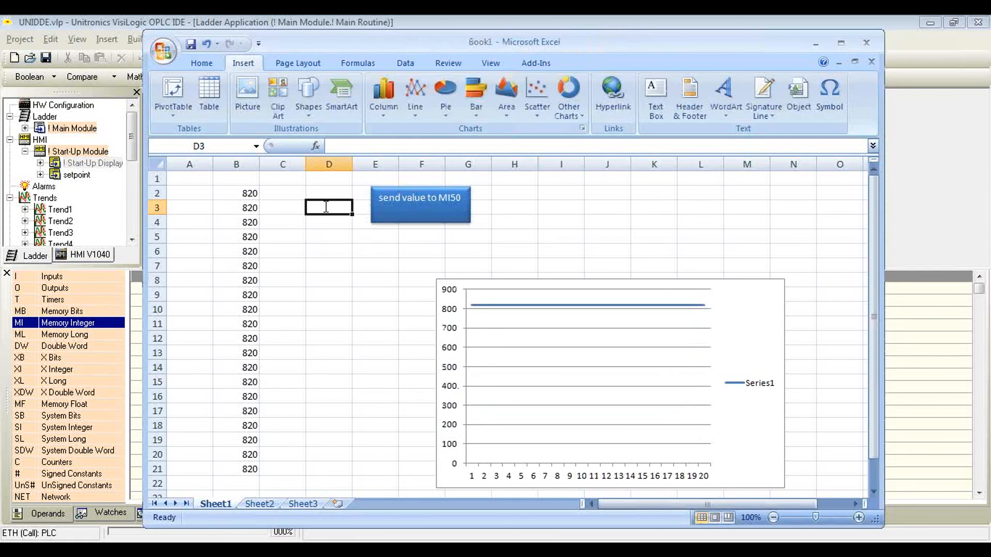
{"action": "type", "text": "500"}
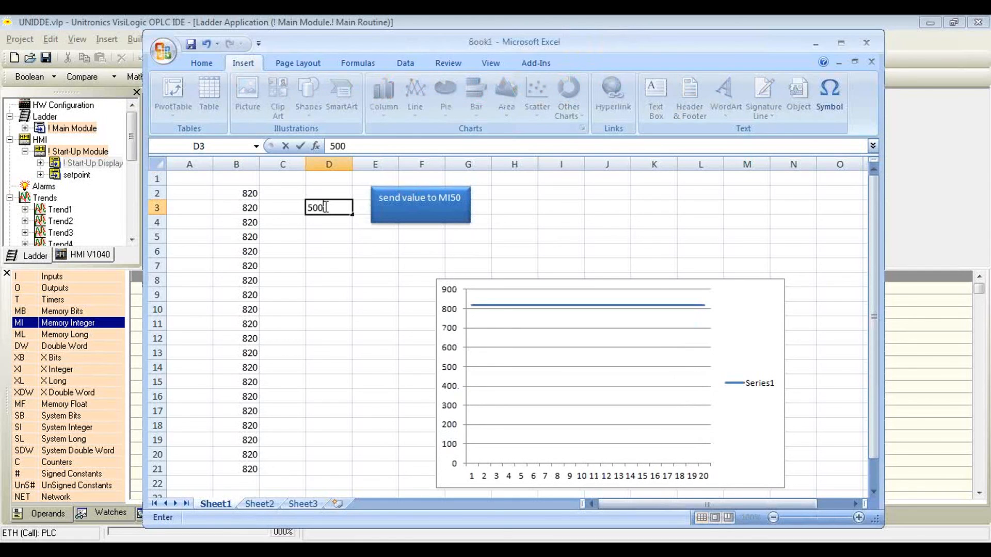
{"action": "left_click", "coordinate": [442, 205]}
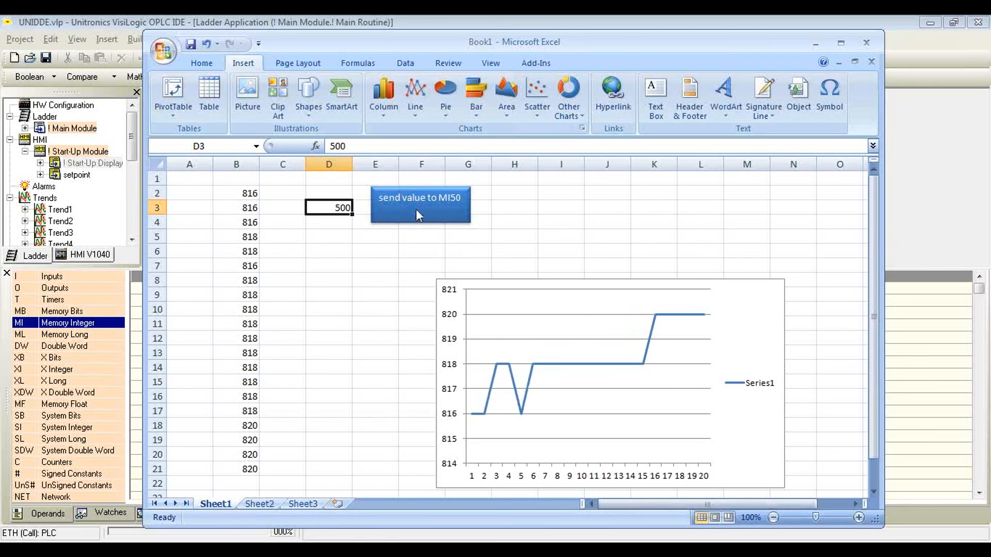
Step: Switch to VisiLogic and check the TCP/IP (Call) communication settings for the project connection PLC, querying the OPLC information
{"action": "mouse_move", "coordinate": [425, 550]}
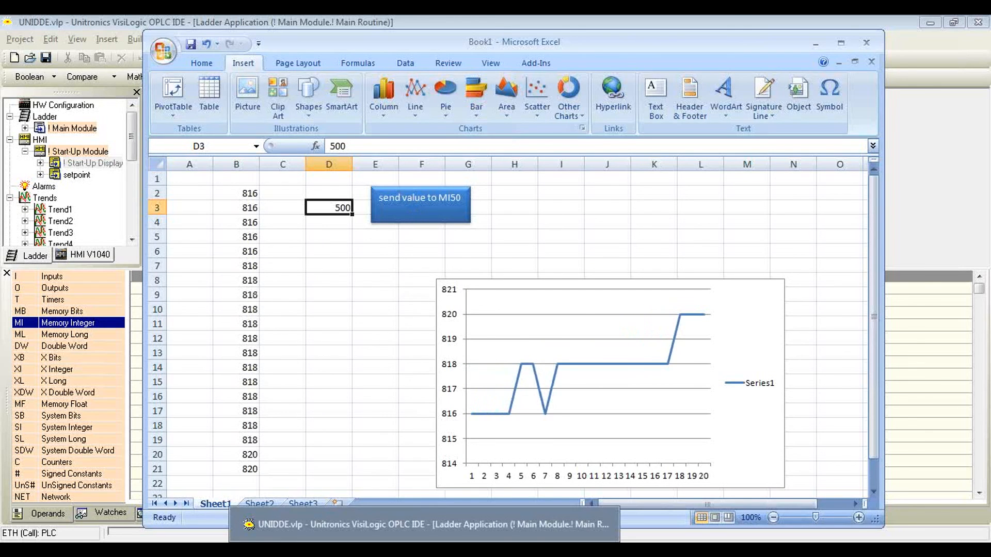
{"action": "left_click", "coordinate": [423, 524]}
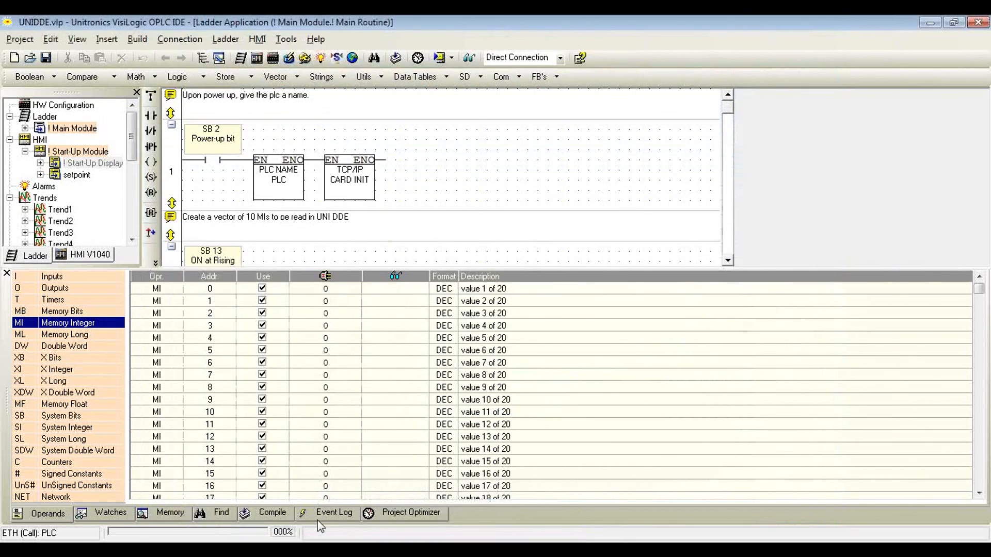
{"action": "left_click", "coordinate": [197, 40]}
{"action": "left_click", "coordinate": [227, 245]}
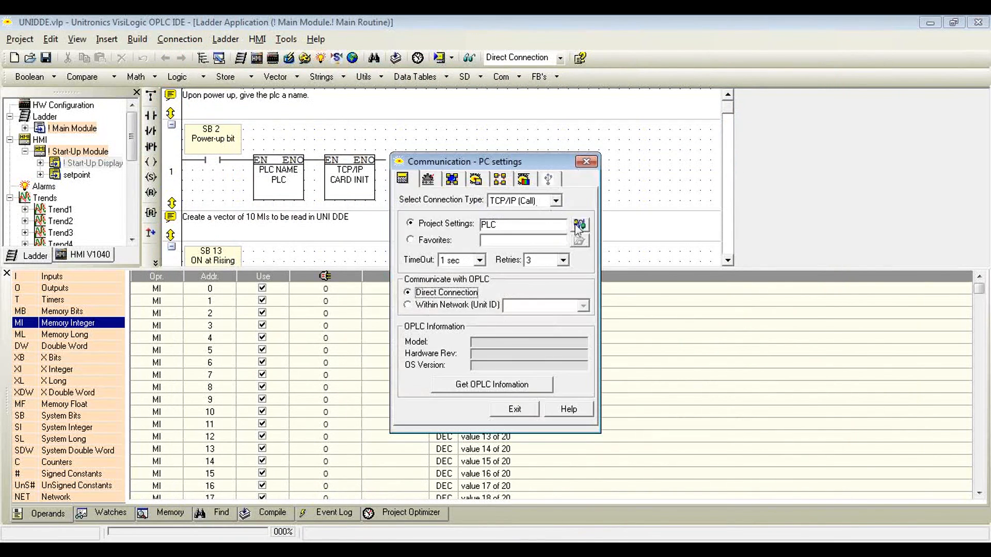
{"action": "left_click", "coordinate": [573, 223]}
{"action": "left_click", "coordinate": [564, 395]}
{"action": "left_click", "coordinate": [539, 386]}
{"action": "left_click", "coordinate": [519, 411]}
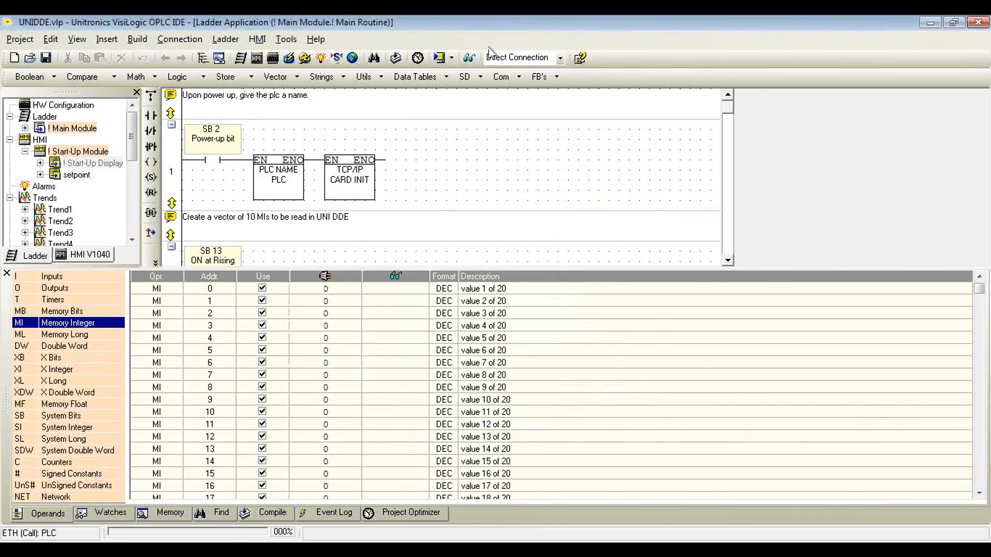
Step: Start the online test and go to address 50 in the Memory Integer list
{"action": "left_click", "coordinate": [469, 57]}
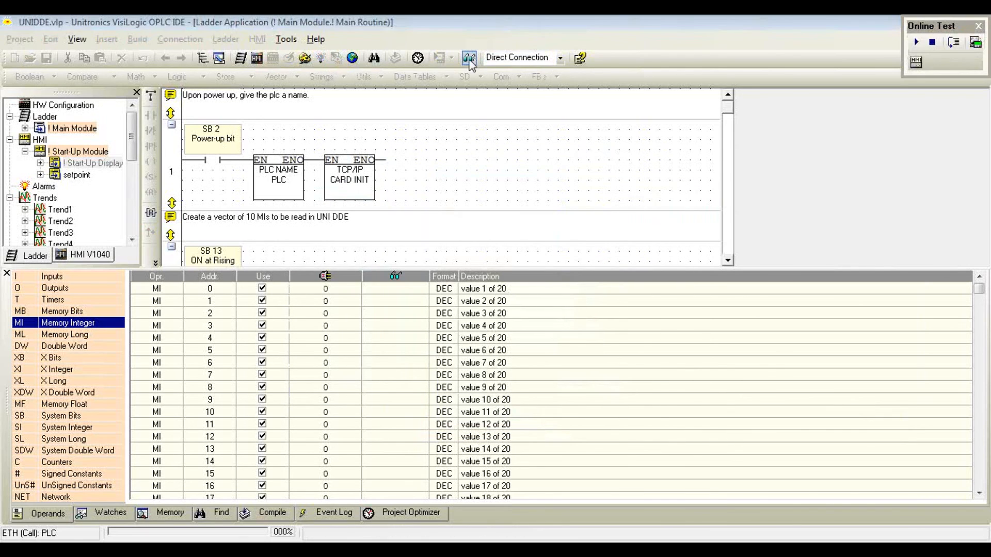
{"action": "right_click", "coordinate": [80, 325]}
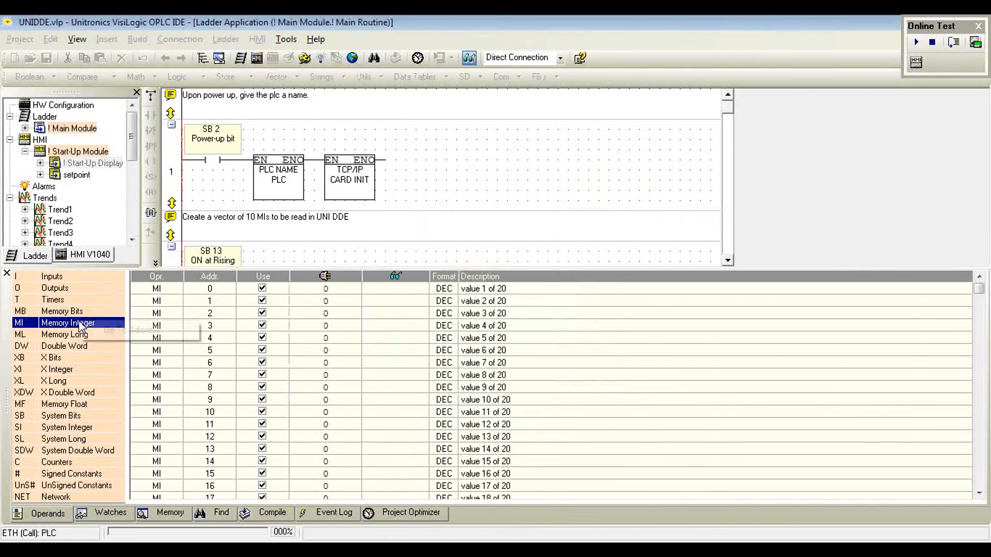
{"action": "left_click", "coordinate": [118, 335]}
{"action": "type", "text": "50"}
{"action": "key", "text": "Return"}
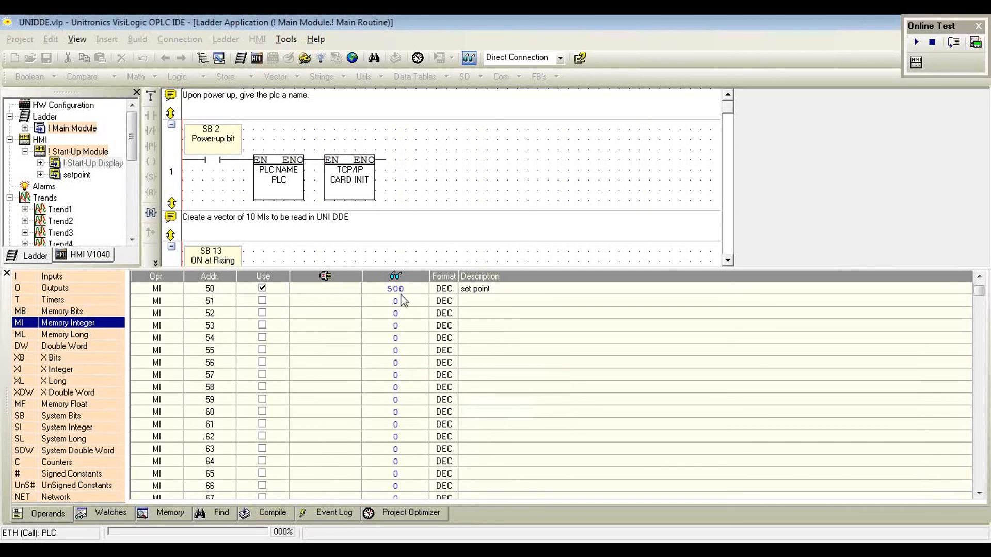
Step: Switch back to the Excel workbook, set cell D3 to 200 and send it to MI 50
{"action": "key", "text": "alt+Tab"}
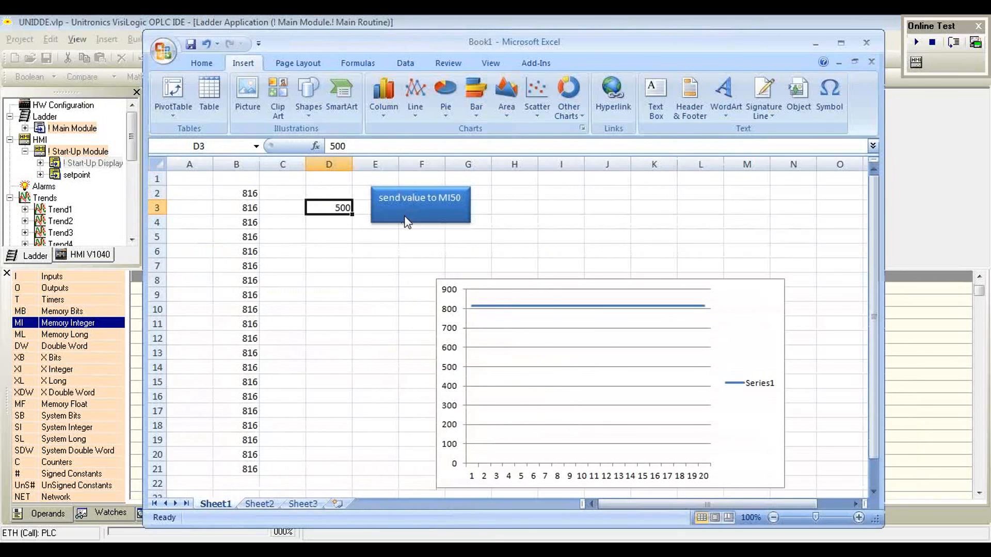
{"action": "type", "text": "200"}
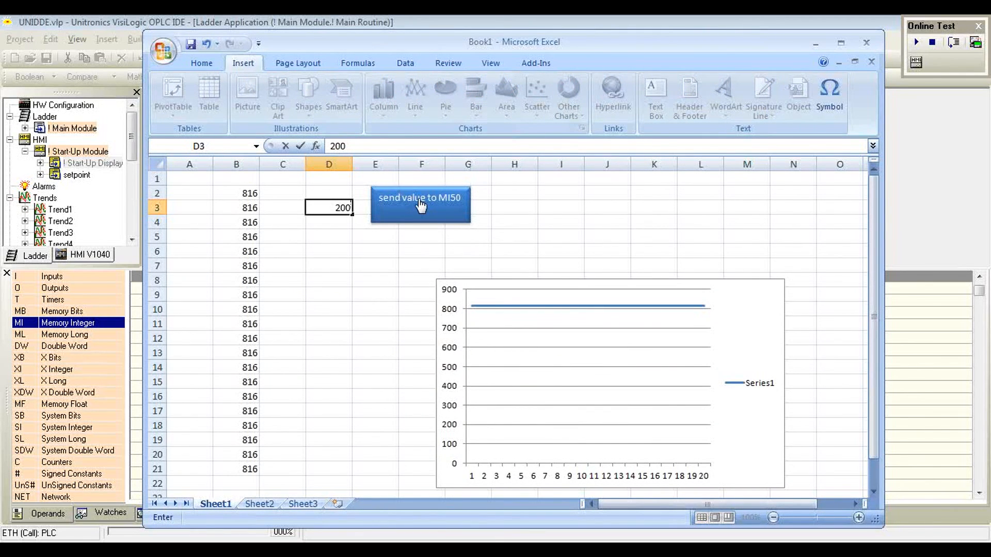
{"action": "left_click", "coordinate": [418, 201]}
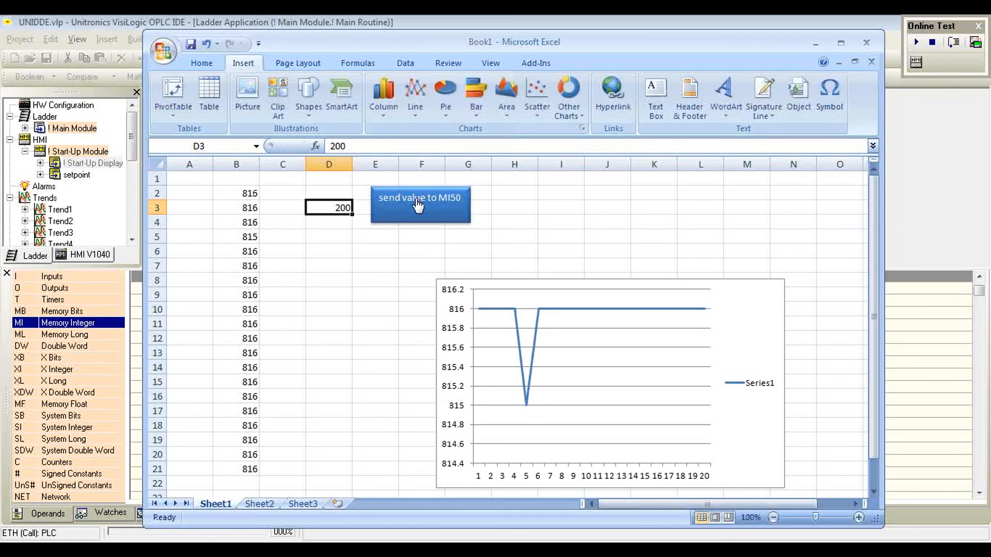
{"action": "left_click", "coordinate": [416, 201]}
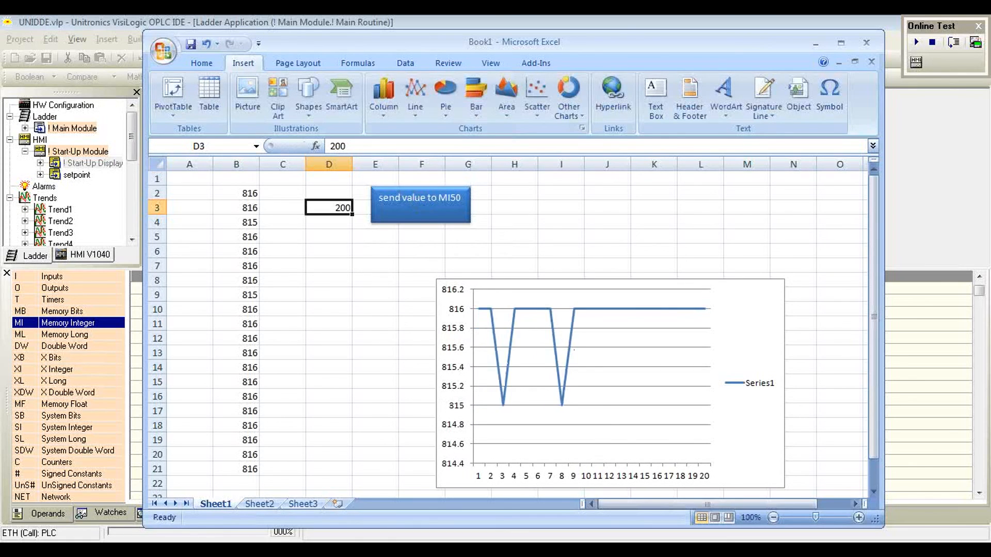
Step: Switch to VisiLogic and check the online value of MI 50
{"action": "left_click", "coordinate": [425, 542]}
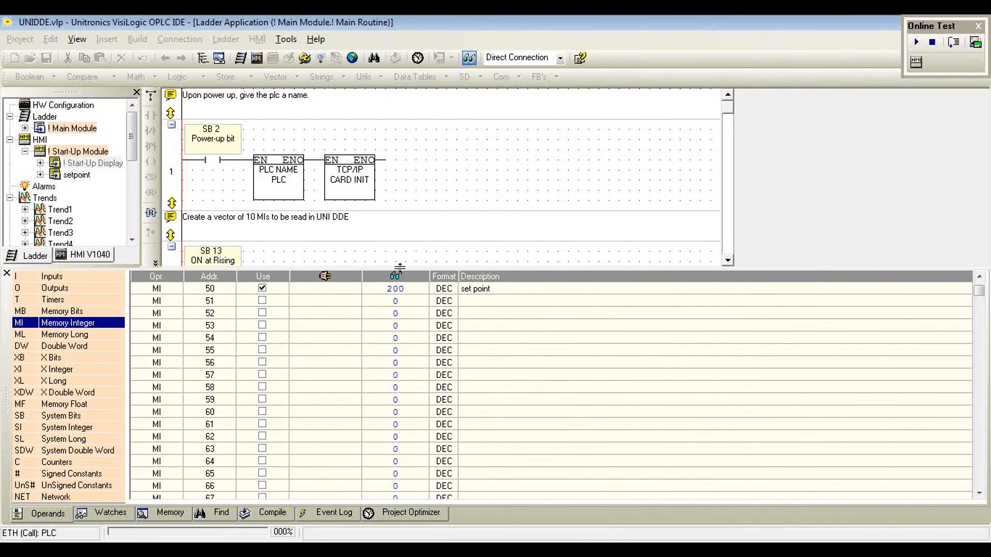
{"action": "left_click", "coordinate": [261, 287]}
{"action": "mouse_move", "coordinate": [650, 555]}
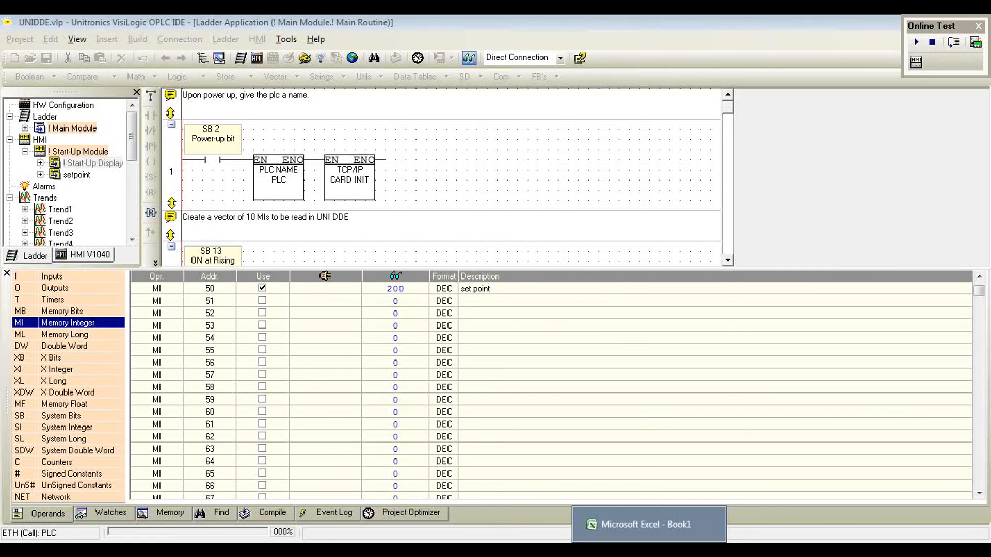
Step: Return briefly to the Excel workbook, then switch to UniDDE and stop its running communication with the PLC
{"action": "left_click", "coordinate": [646, 524]}
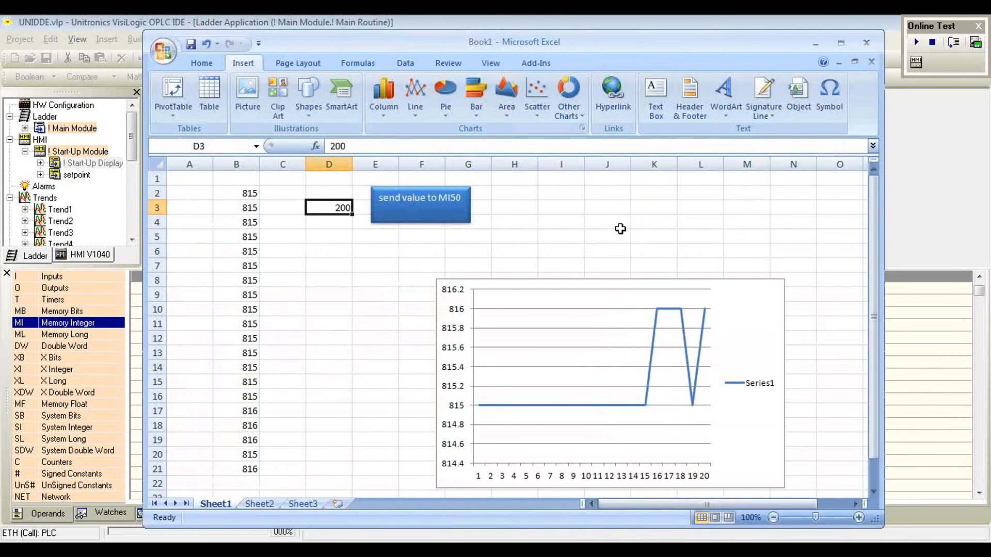
{"action": "left_click", "coordinate": [508, 524]}
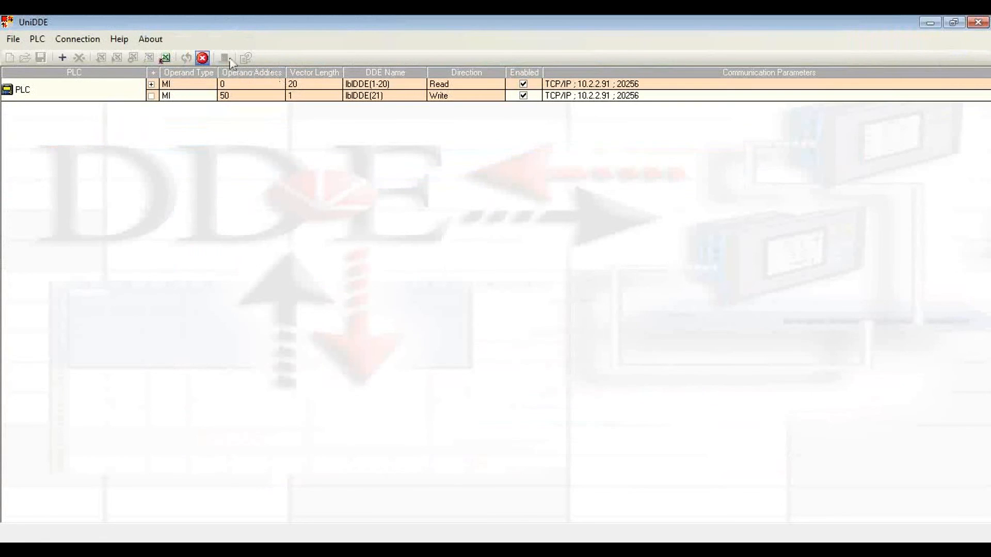
{"action": "left_click", "coordinate": [202, 59]}
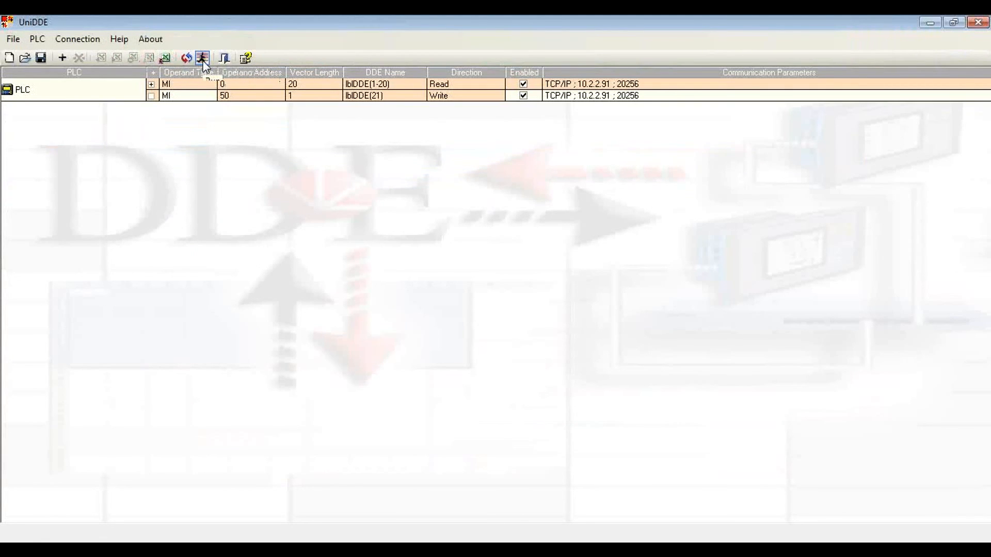